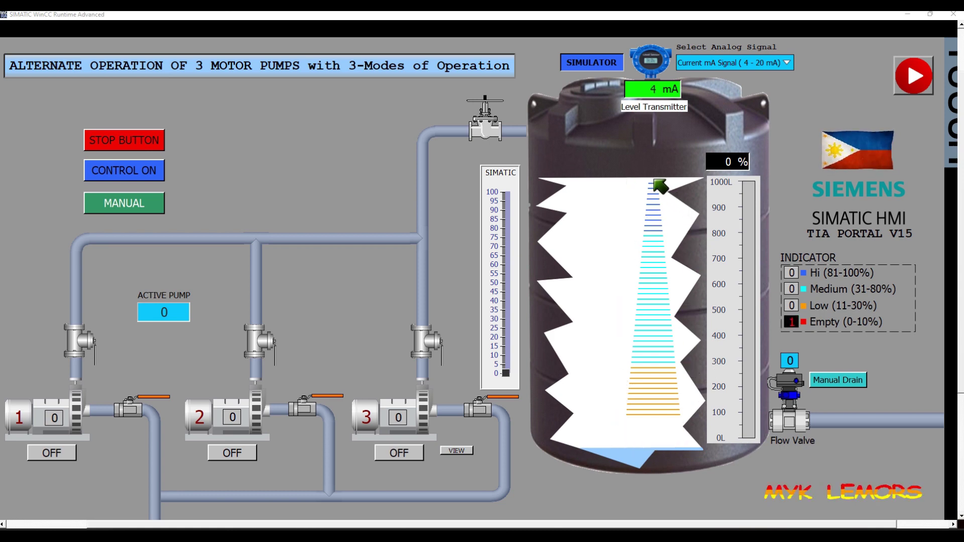
# Turn on pump 3 in the running tank simulation and adjust the tank level with the SIMATIC slider.
pyautogui.click(400, 455)
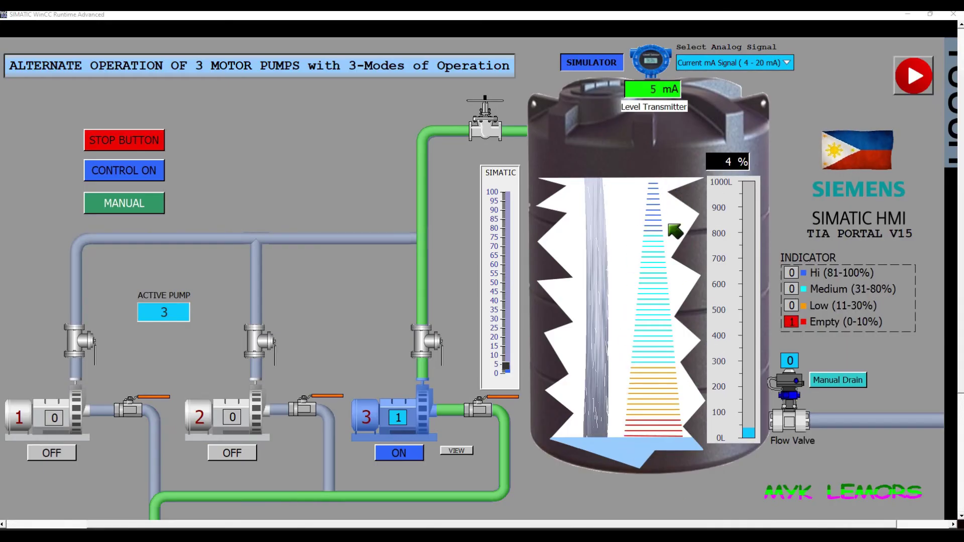
pyautogui.moveTo(504, 364)
pyautogui.mouseDown()
pyautogui.moveTo(508, 349)
pyautogui.moveTo(507, 376)
pyautogui.mouseUp()
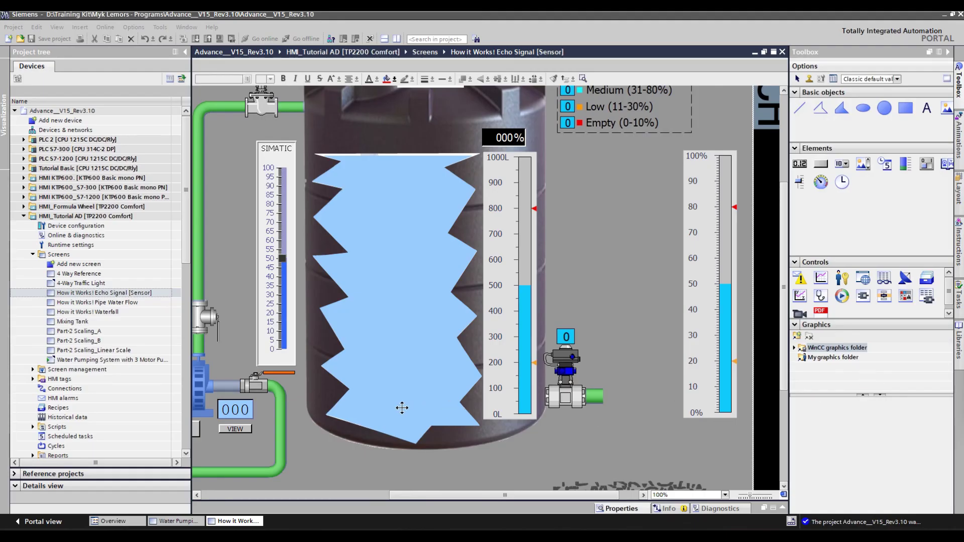
# Place a copy of the tank's echo-signal lines beside the 0–100% bar, moving the blue water shape aside and back.
pyautogui.click(402, 408)
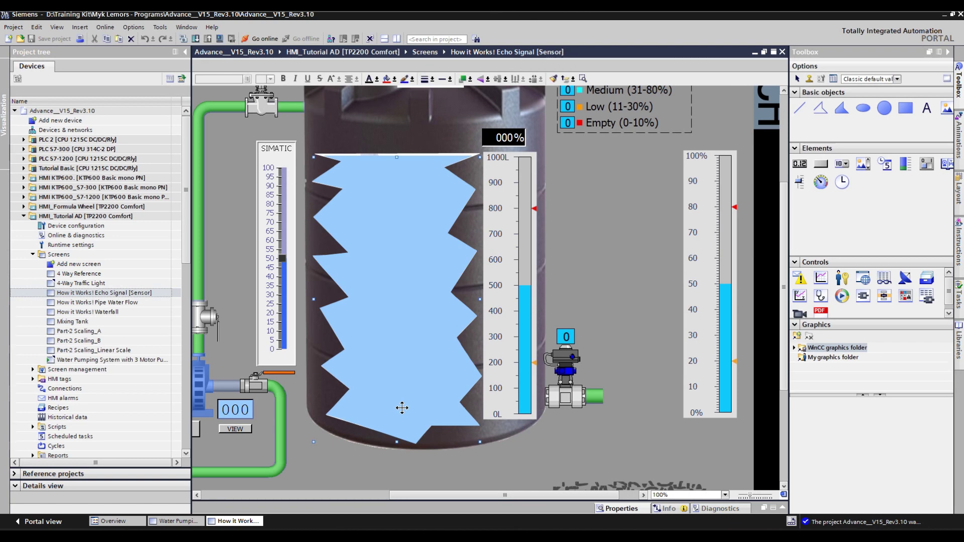
pyautogui.moveTo(355, 414); pyautogui.dragTo(275, 416)
pyautogui.rightClick(416, 349)
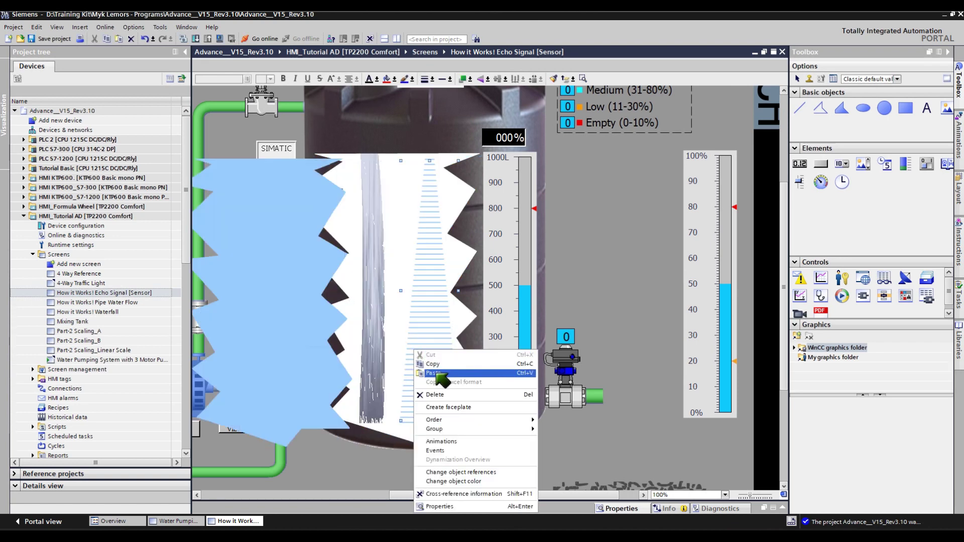
pyautogui.rightClick(427, 373)
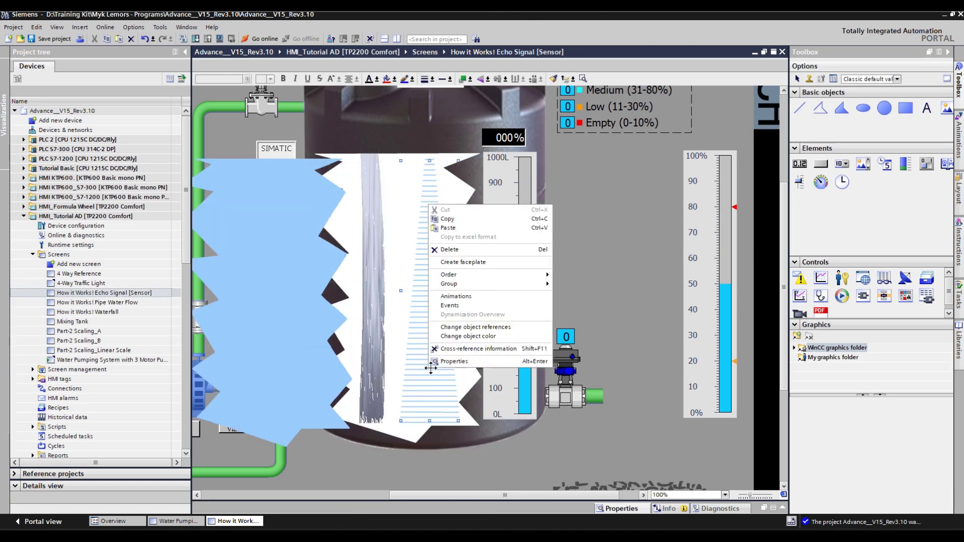
pyautogui.click(459, 220)
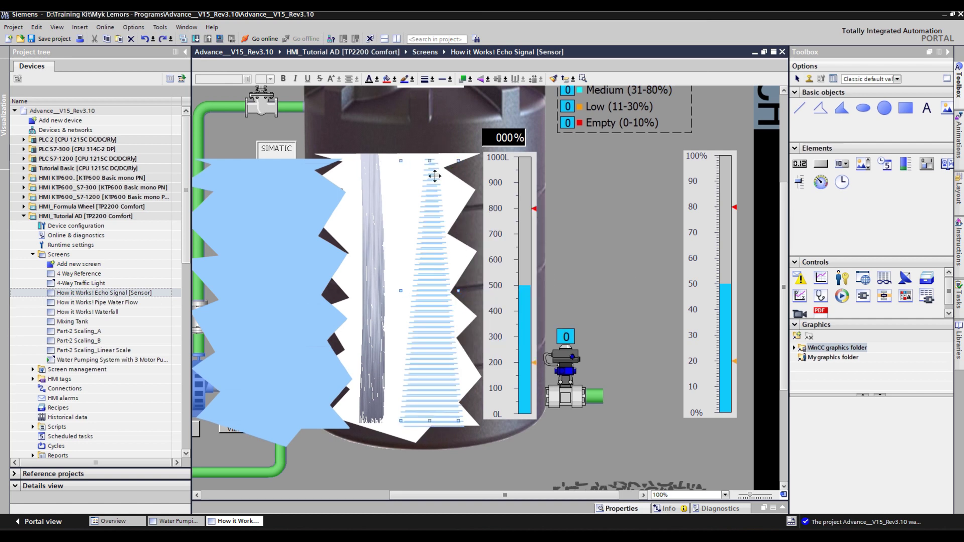
pyautogui.moveTo(435, 176); pyautogui.dragTo(645, 173)
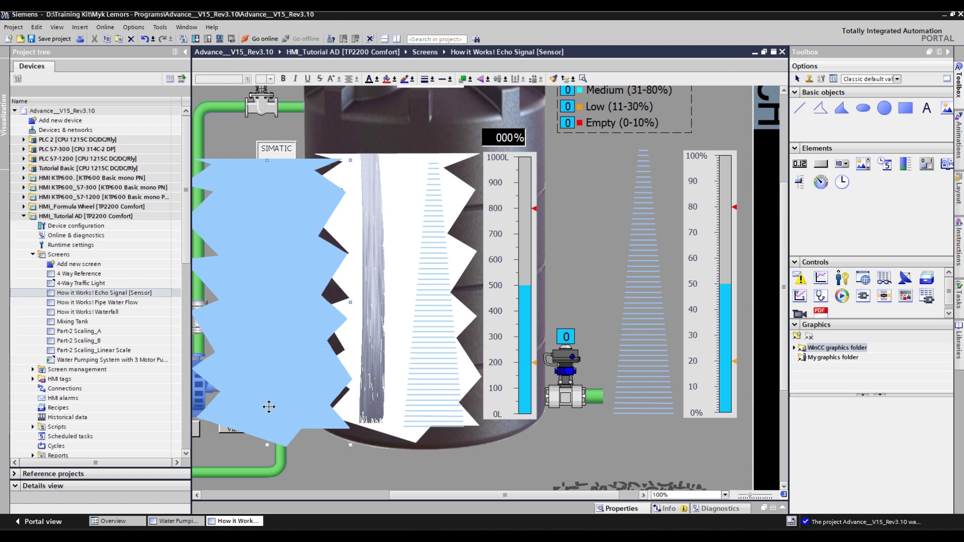
pyautogui.hotkey('ctrl', 'z')
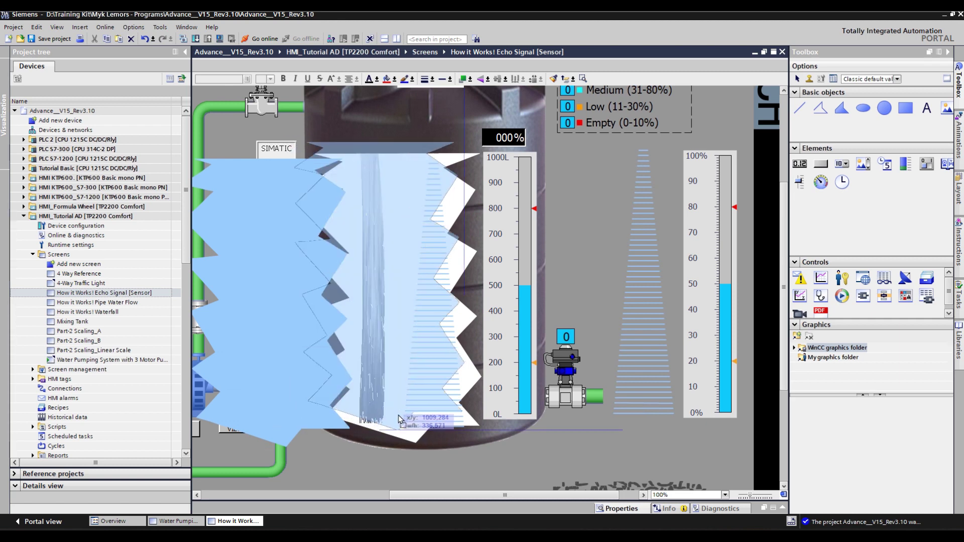
pyautogui.click(683, 444)
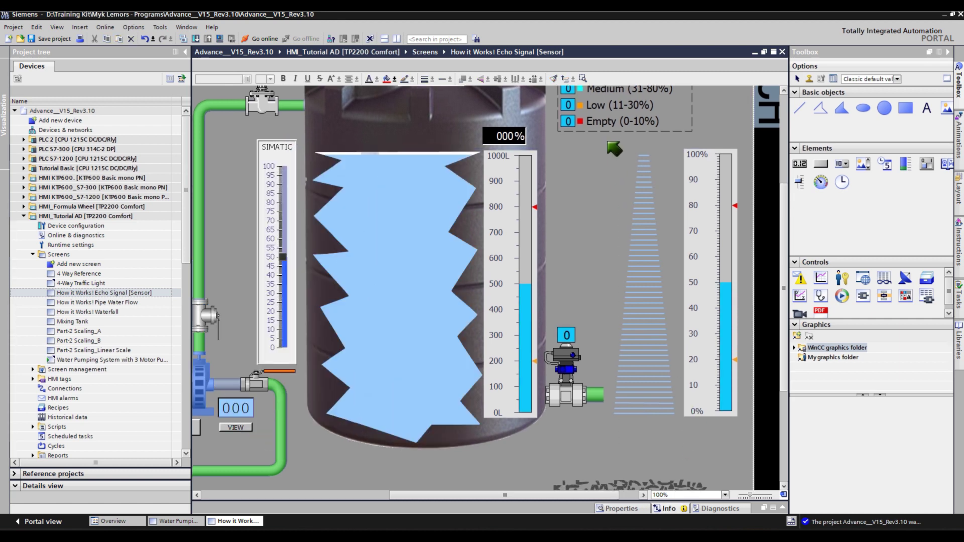
# Ungroup the copied stack of echo lines next to the 0–100% bar.
pyautogui.moveTo(608, 136); pyautogui.dragTo(610, 139)
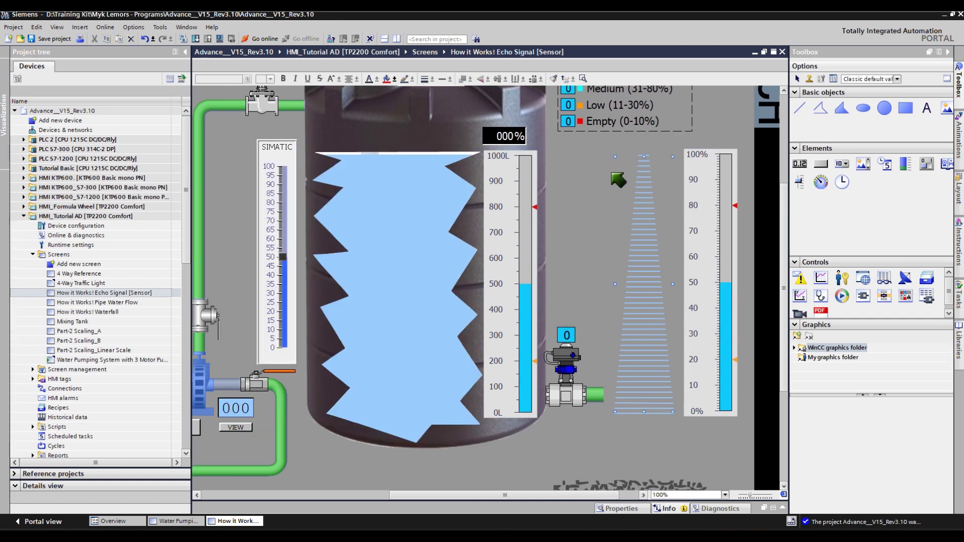
pyautogui.rightClick(632, 336)
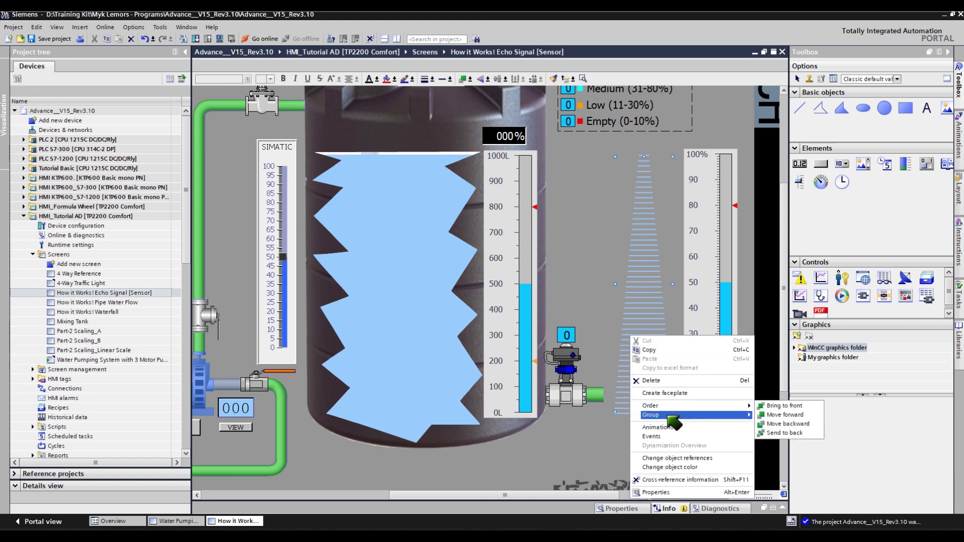
pyautogui.click(774, 422)
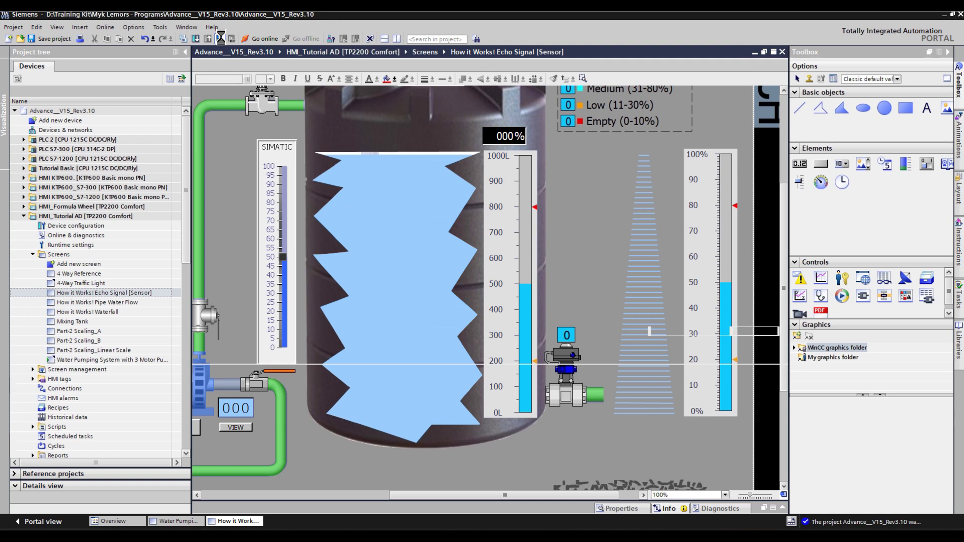
# Start the runtime simulation, turn on pump 3 and vary the level slider to test the echo lines.
pyautogui.click(220, 39)
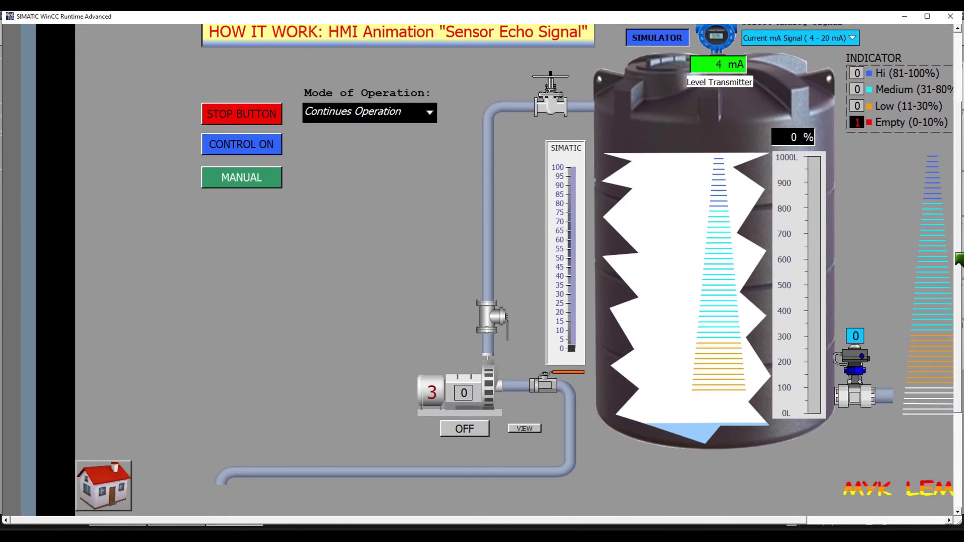
pyautogui.moveTo(532, 517); pyautogui.dragTo(623, 517)
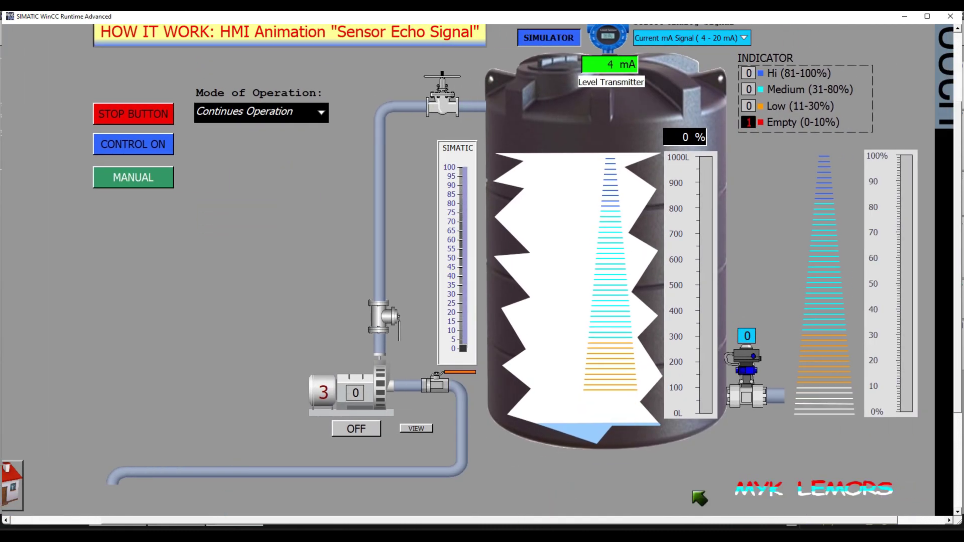
pyautogui.click(371, 430)
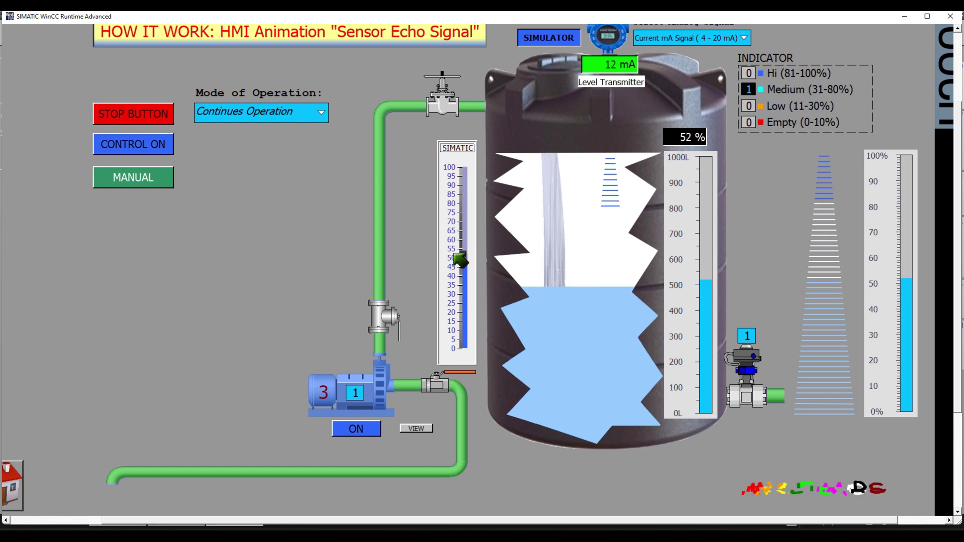
pyautogui.moveTo(458, 291); pyautogui.dragTo(460, 351)
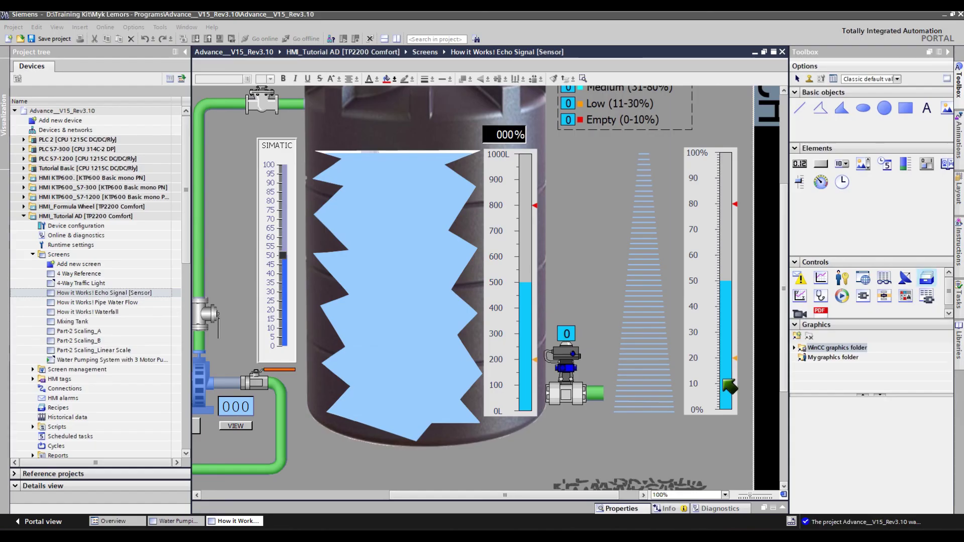
# Inspect the appearance properties of all the copied echo lines beside the 0–100% bar.
pyautogui.moveTo(596, 433); pyautogui.dragTo(679, 136)
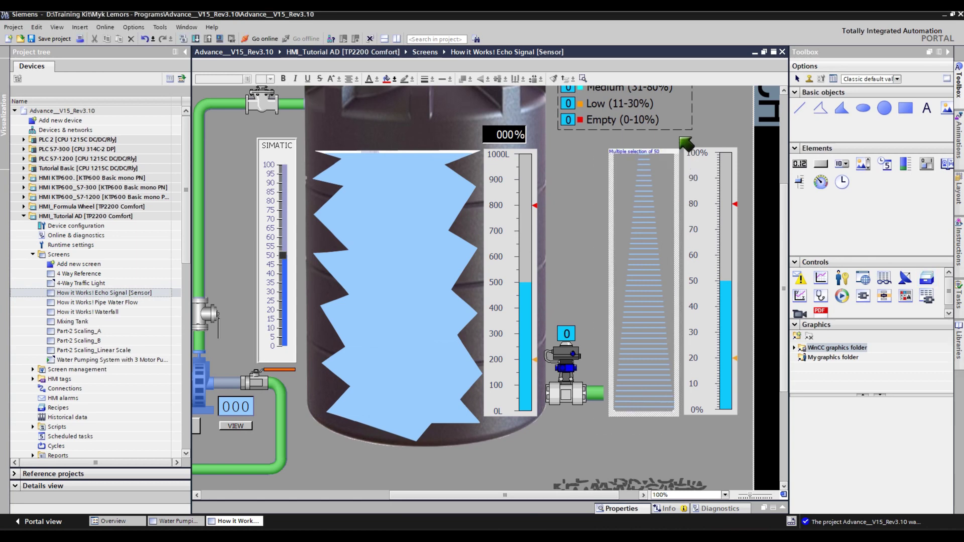
pyautogui.moveTo(784, 256); pyautogui.dragTo(785, 291)
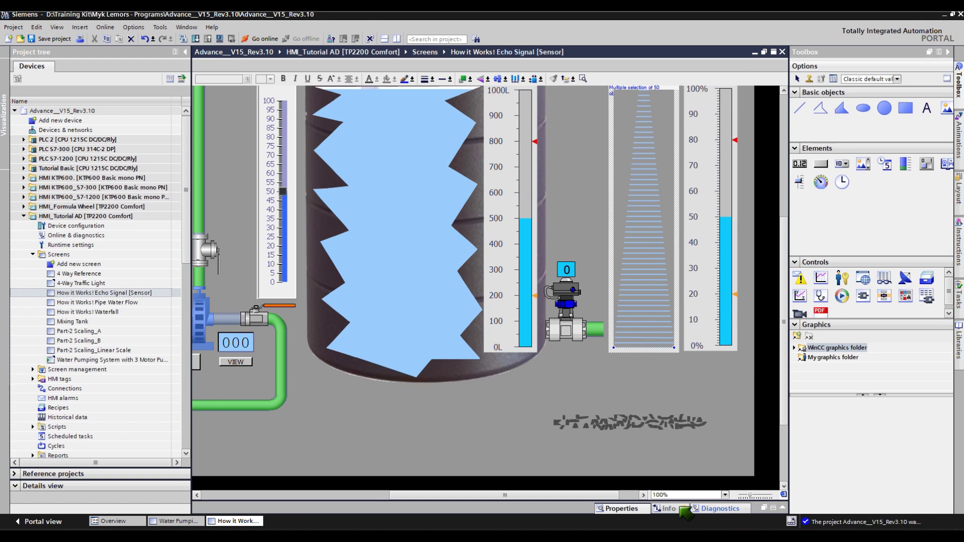
pyautogui.click(629, 508)
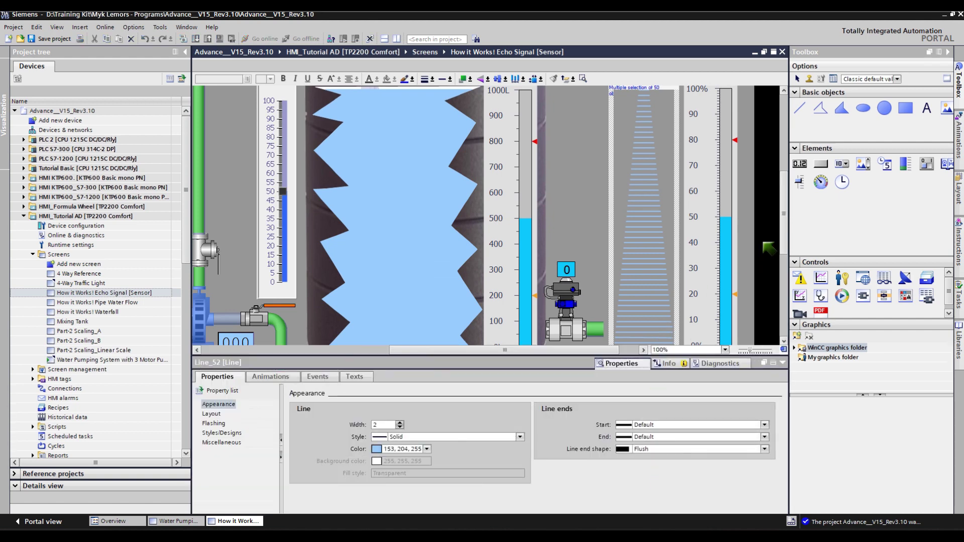
pyautogui.scroll(-3, 784, 216)
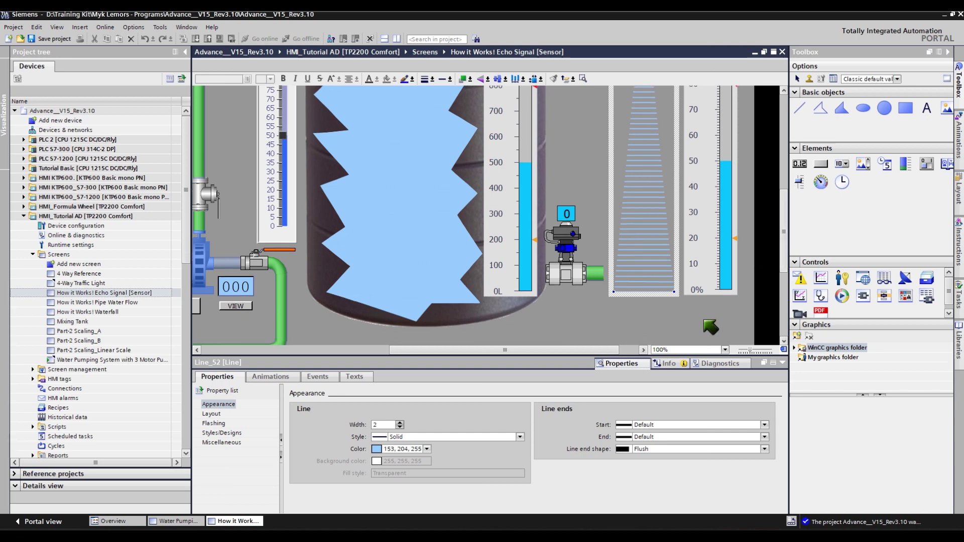
pyautogui.click(711, 327)
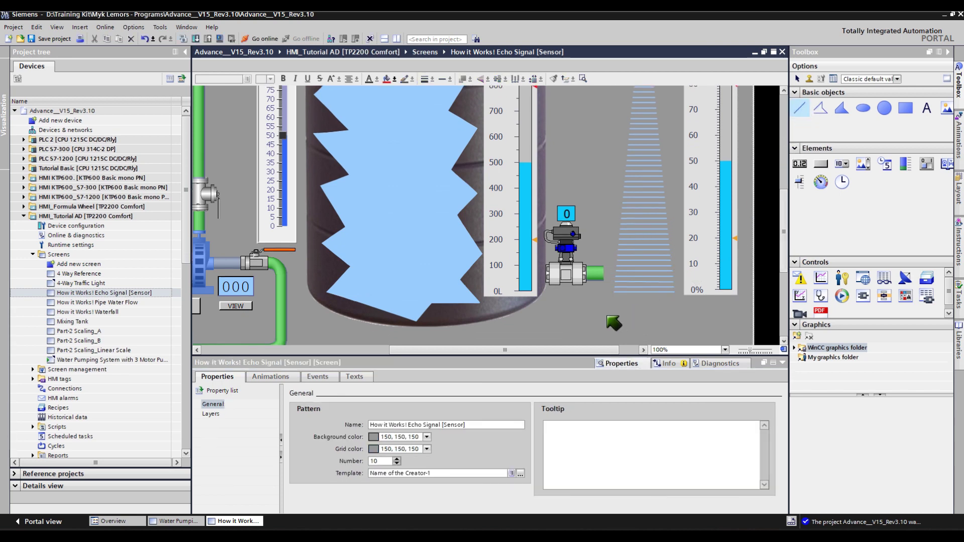
# Draw a horizontal line below the copied echo lines with width 2 and color 153, 204, 255.
pyautogui.moveTo(587, 307)
pyautogui.mouseDown()
pyautogui.moveTo(636, 332)
pyautogui.moveTo(659, 307)
pyautogui.mouseUp()
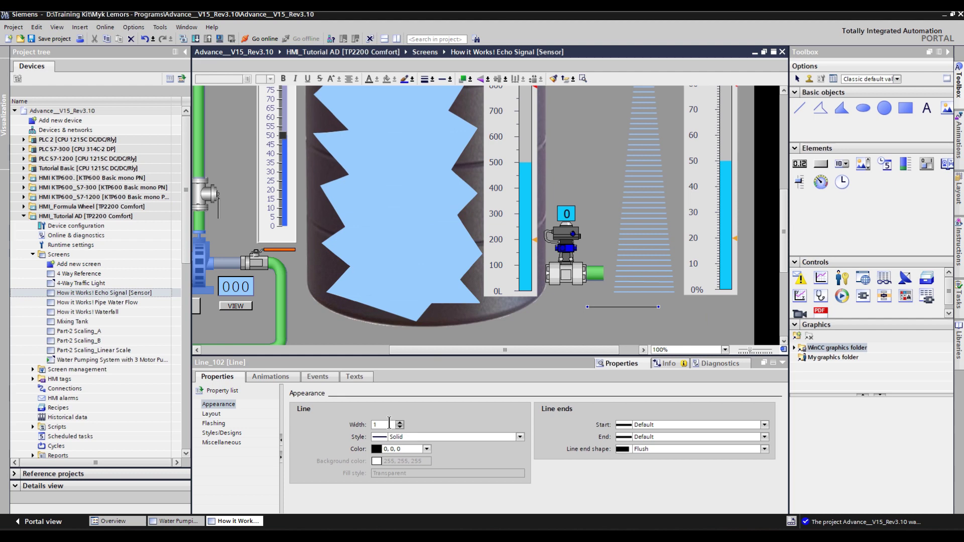
pyautogui.click(400, 422)
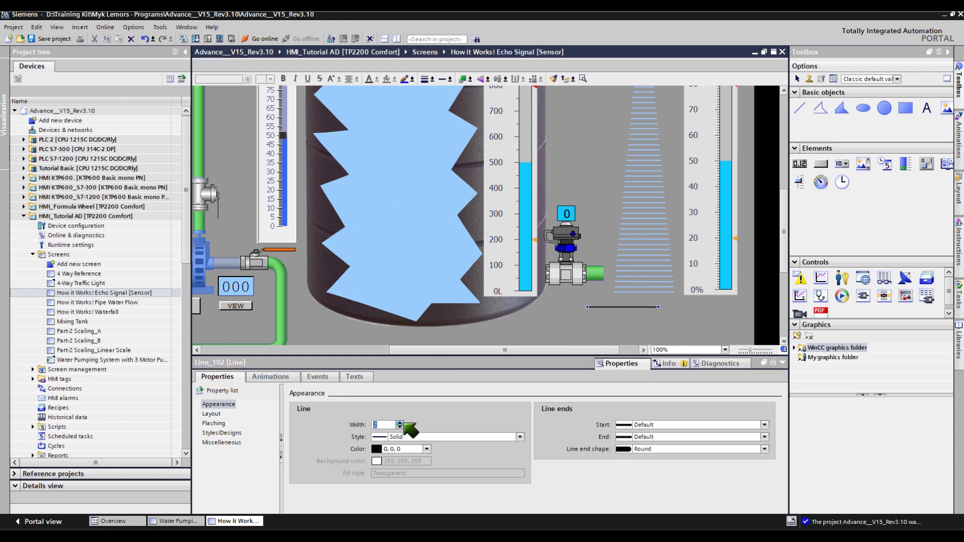
pyautogui.click(427, 449)
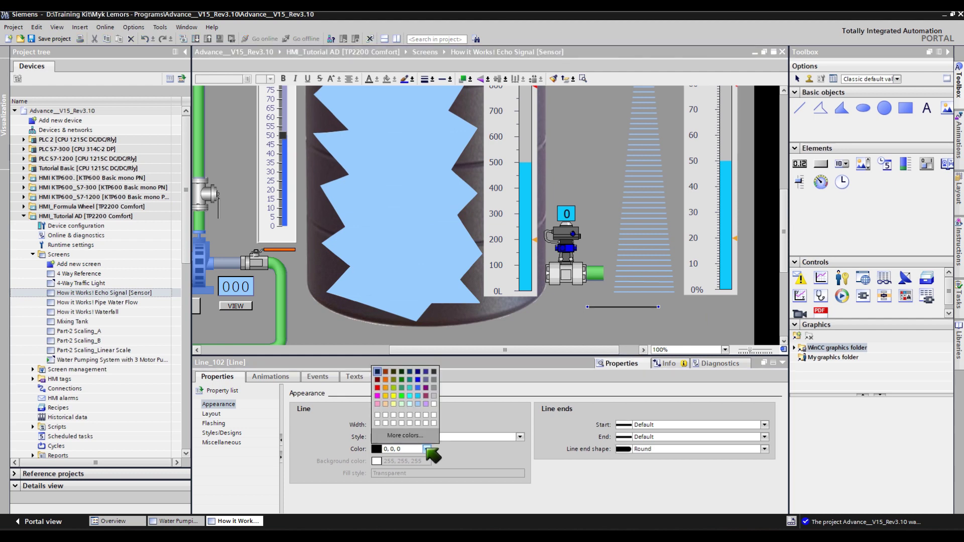
pyautogui.click(417, 404)
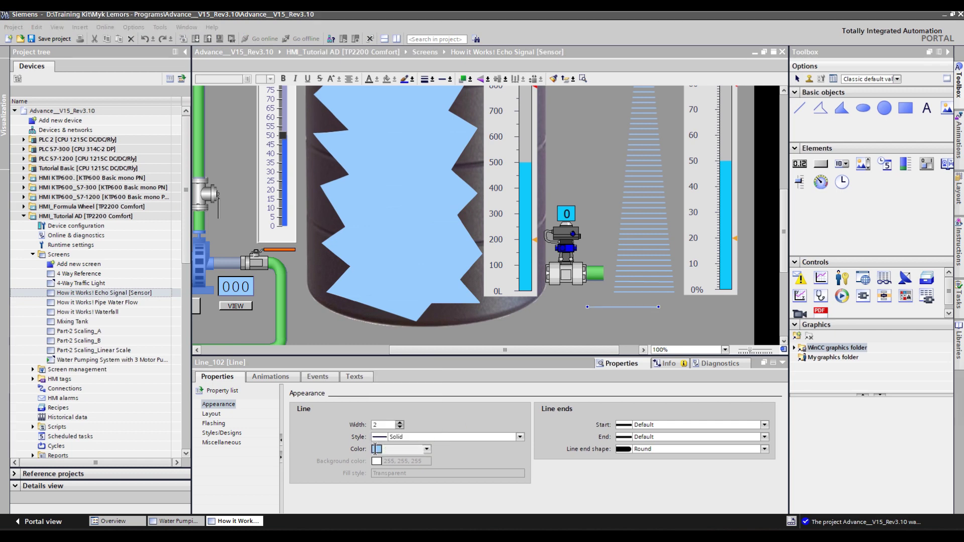
pyautogui.click(429, 284)
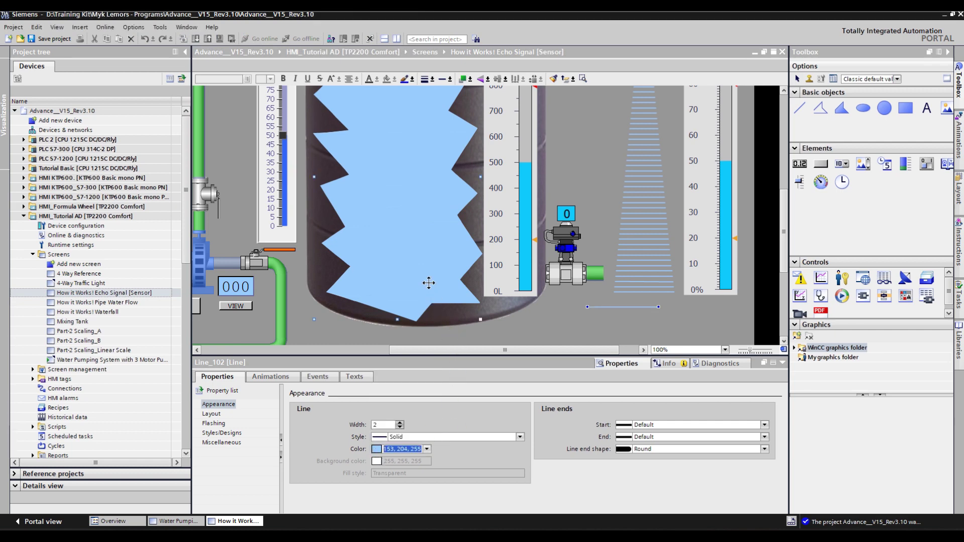
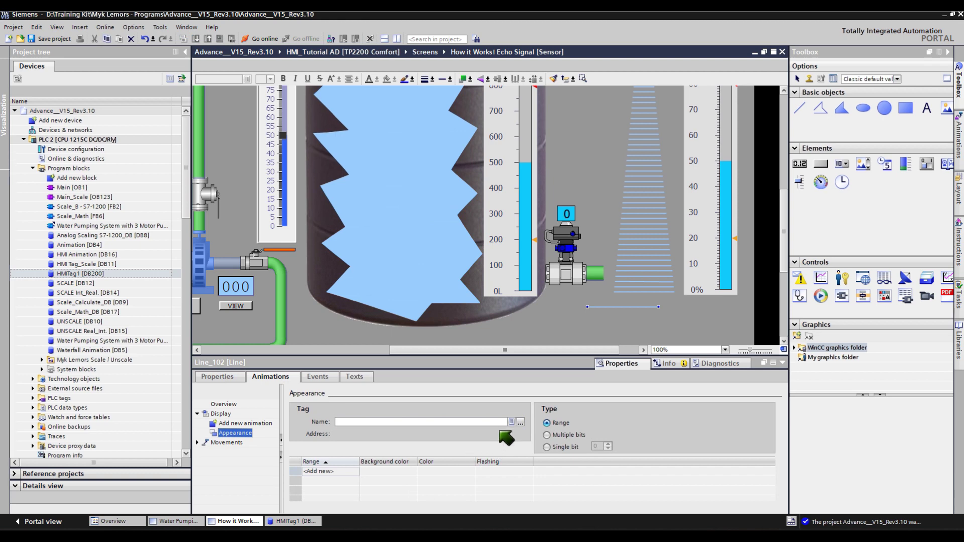
# Try assigning the Level % tag from the HMI tag list to the new line's Appearance animation.
pyautogui.click(520, 422)
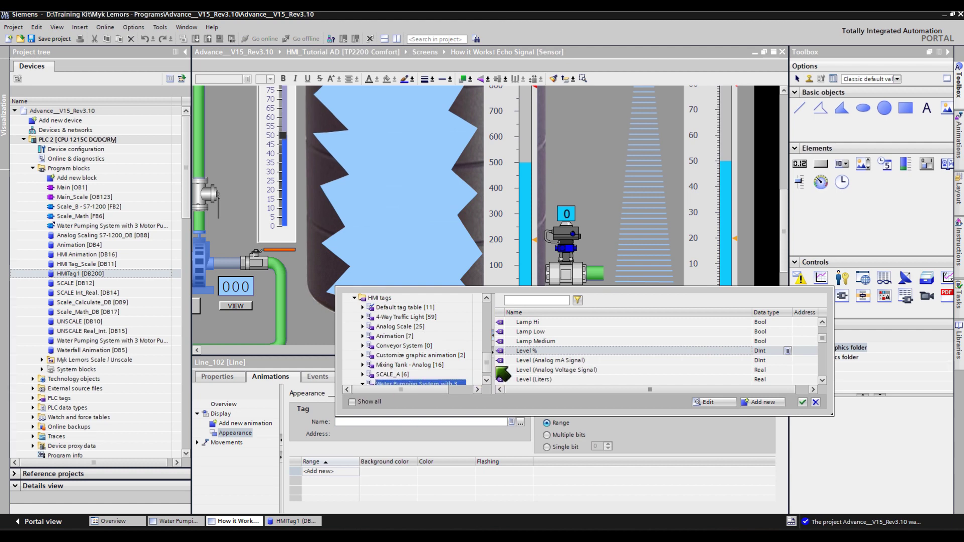
pyautogui.click(802, 402)
pyautogui.doubleClick(337, 422)
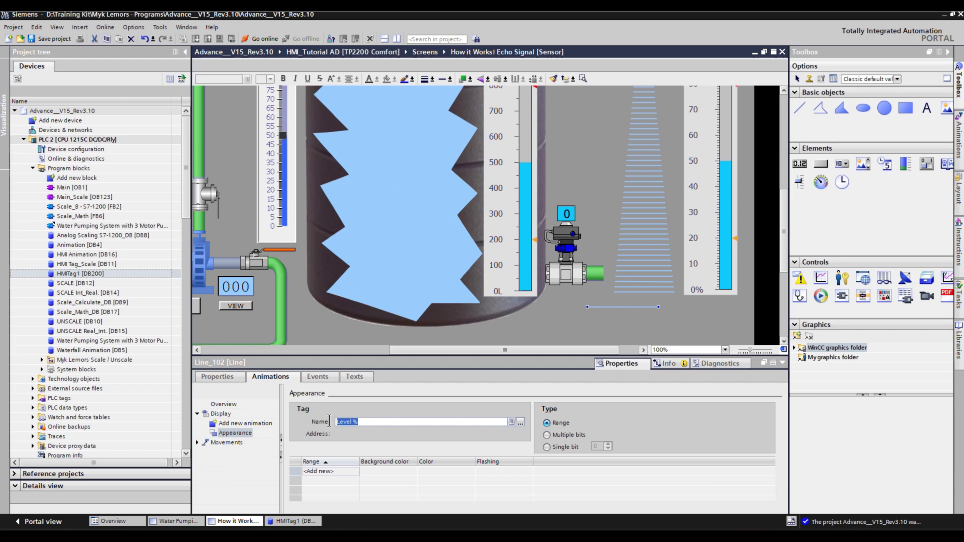
# Float the HMITag1 data block and link its Level (%) tag to the new line's Appearance animation.
pyautogui.click(79, 275)
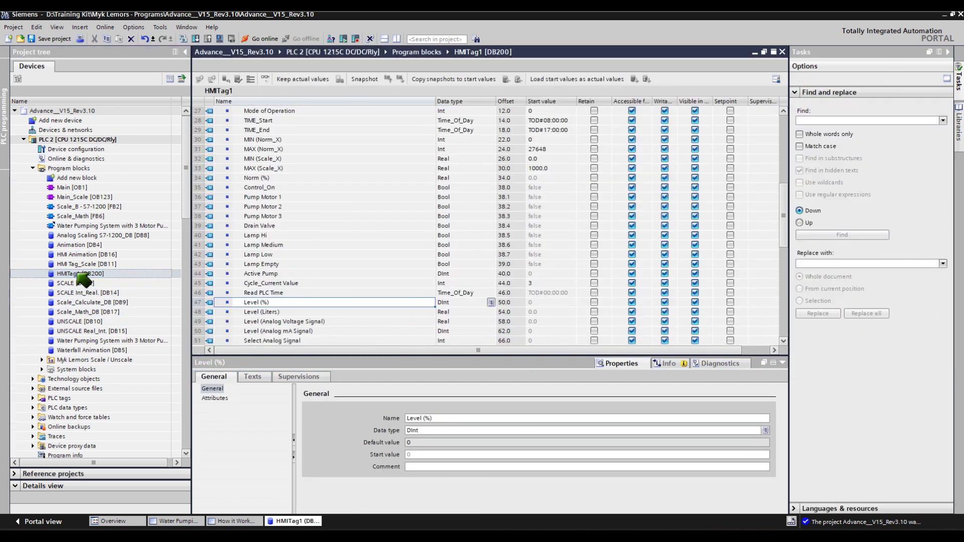
pyautogui.click(196, 302)
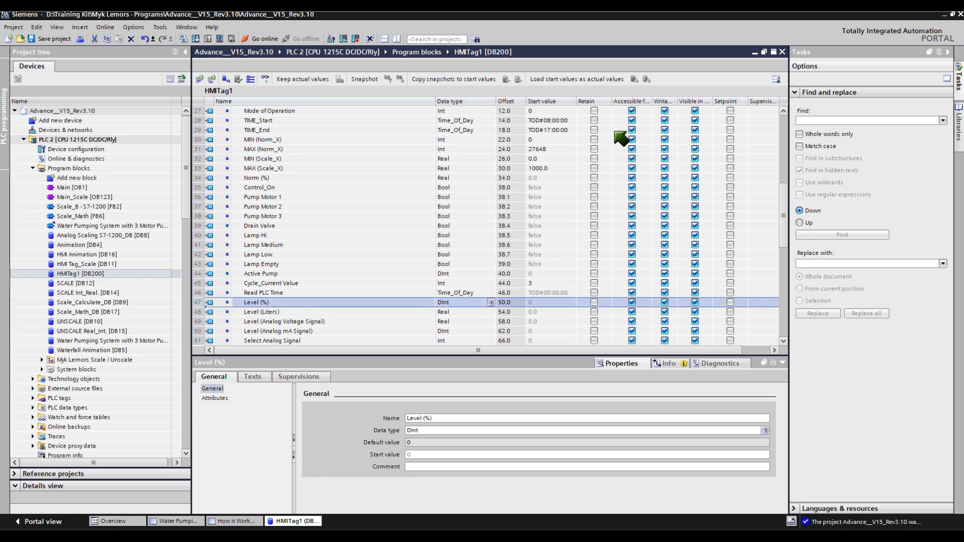
pyautogui.click(764, 51)
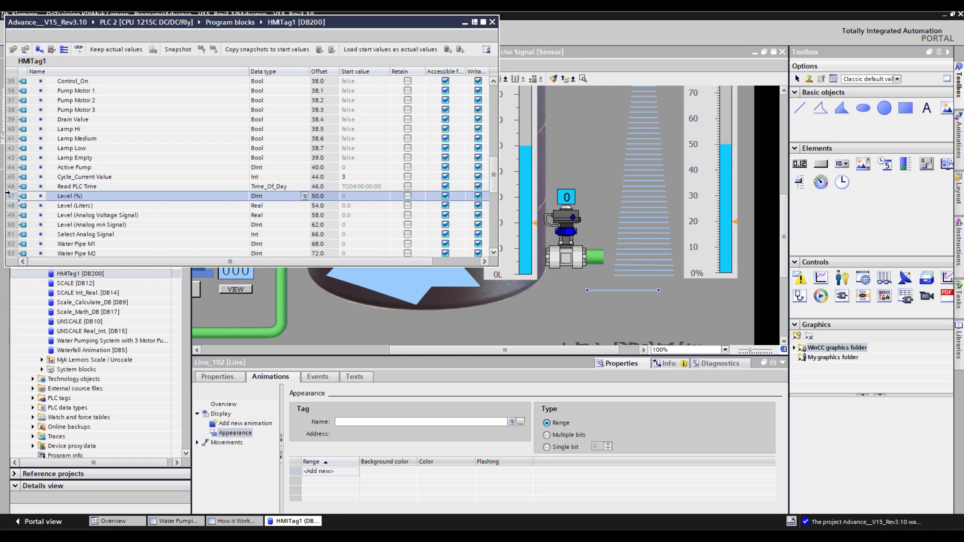
pyautogui.moveTo(10, 194); pyautogui.dragTo(406, 421)
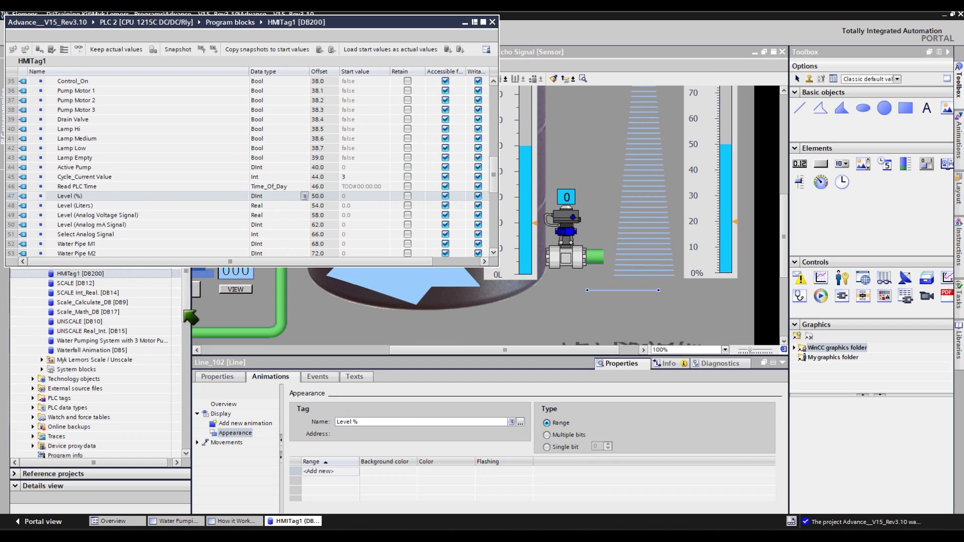
# Open the HMI tag table for the Water Pumping System with 3 Motor Pumps in the HMI_Tutorial AD project tree.
pyautogui.scroll(-10, 189, 314)
pyautogui.scroll(-4, 191, 316)
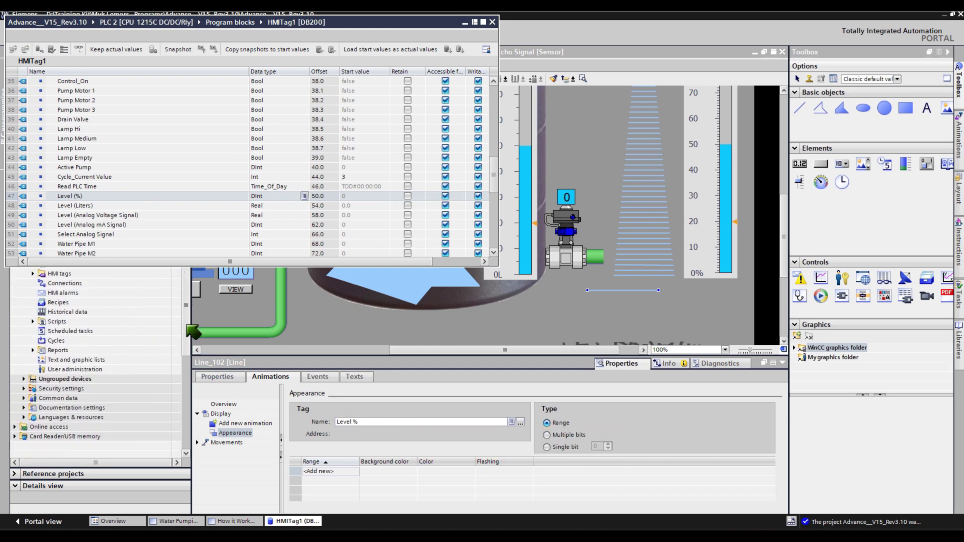
pyautogui.scroll(4, 194, 332)
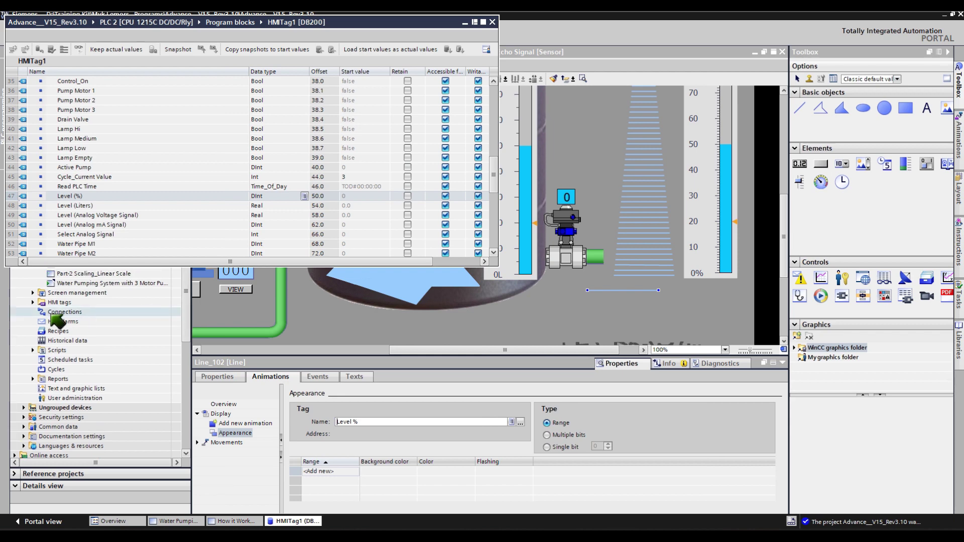
pyautogui.click(33, 302)
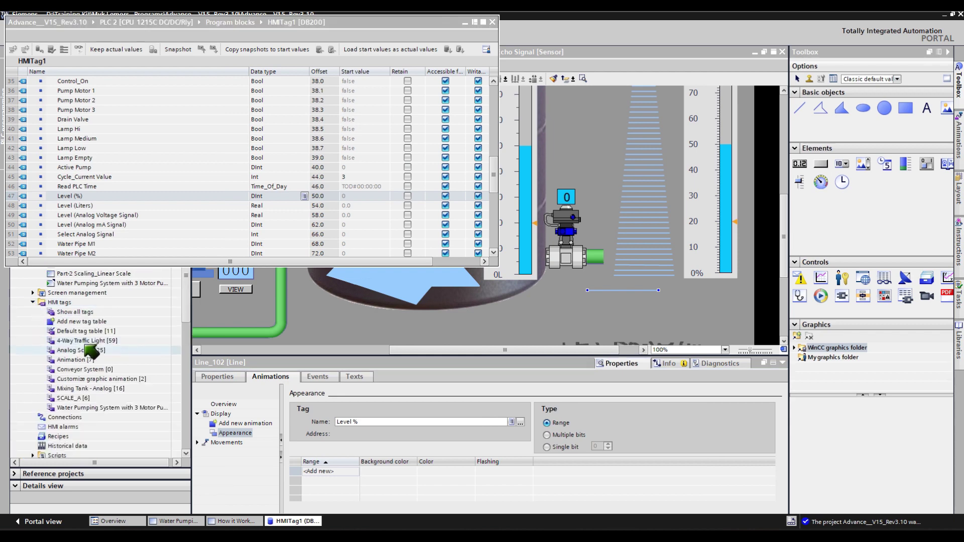
pyautogui.click(84, 331)
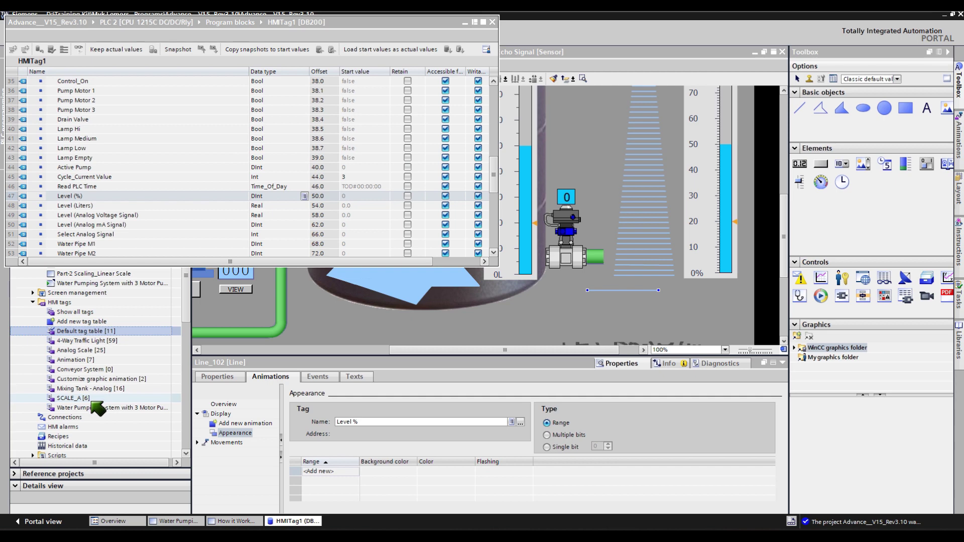
pyautogui.click(95, 408)
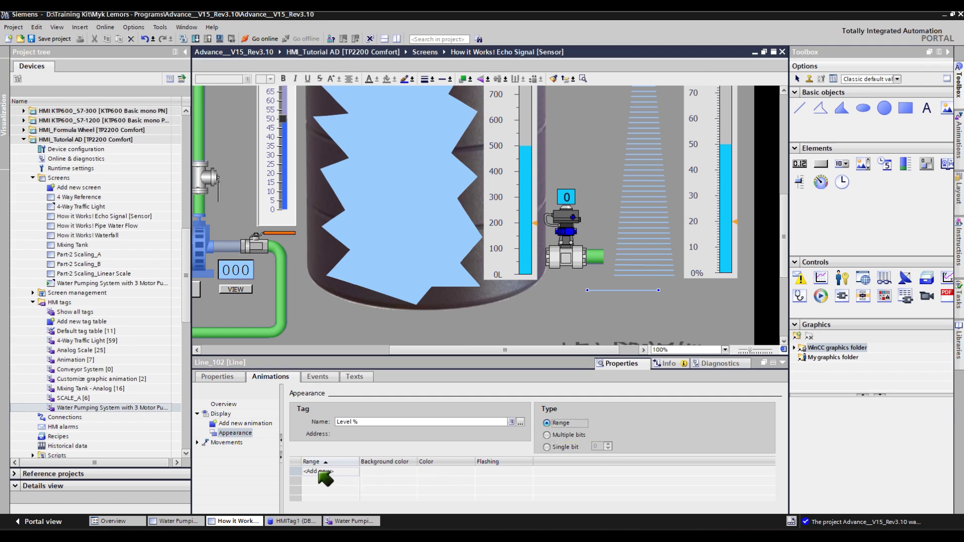
# Add a 0 - 1 range to the new line's Appearance animation.
pyautogui.click(318, 473)
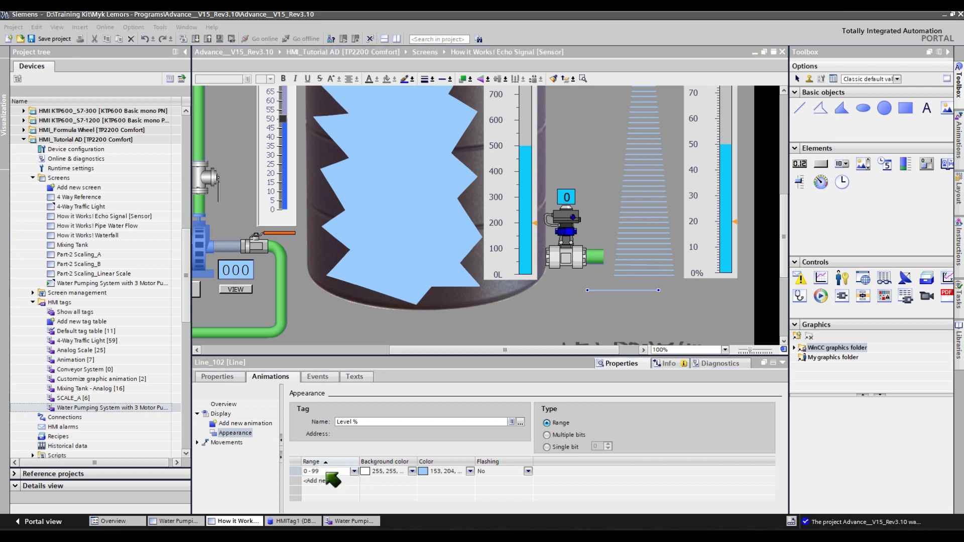
pyautogui.click(329, 475)
pyautogui.doubleClick(329, 475)
pyautogui.write('1')
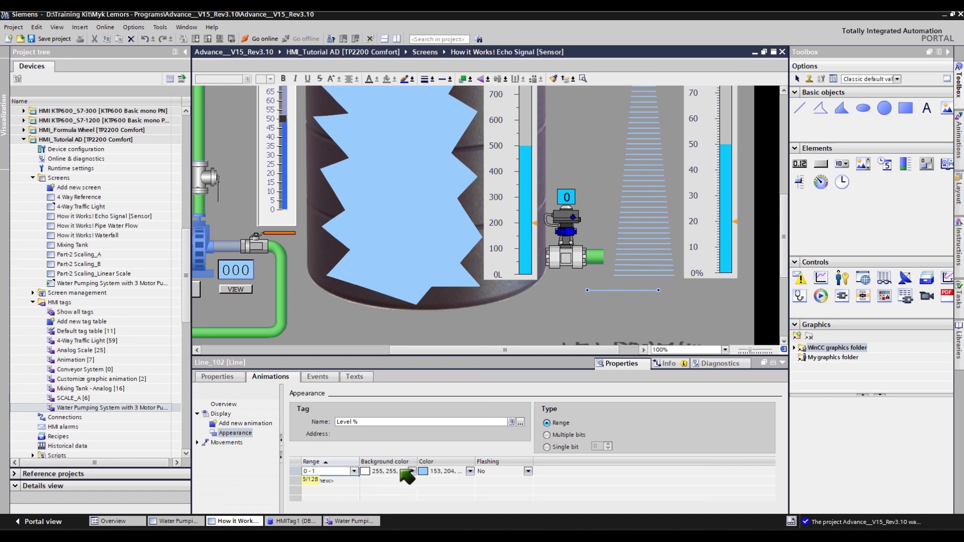
# Set the 0 - 1 range's color to red 255, 0, 0 and its flashing to Yes.
pyautogui.click(468, 472)
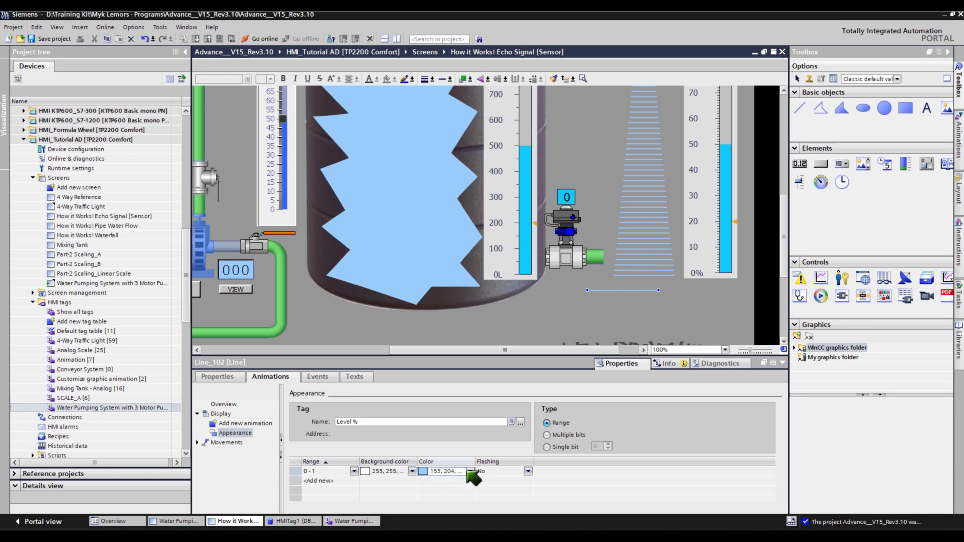
pyautogui.click(470, 471)
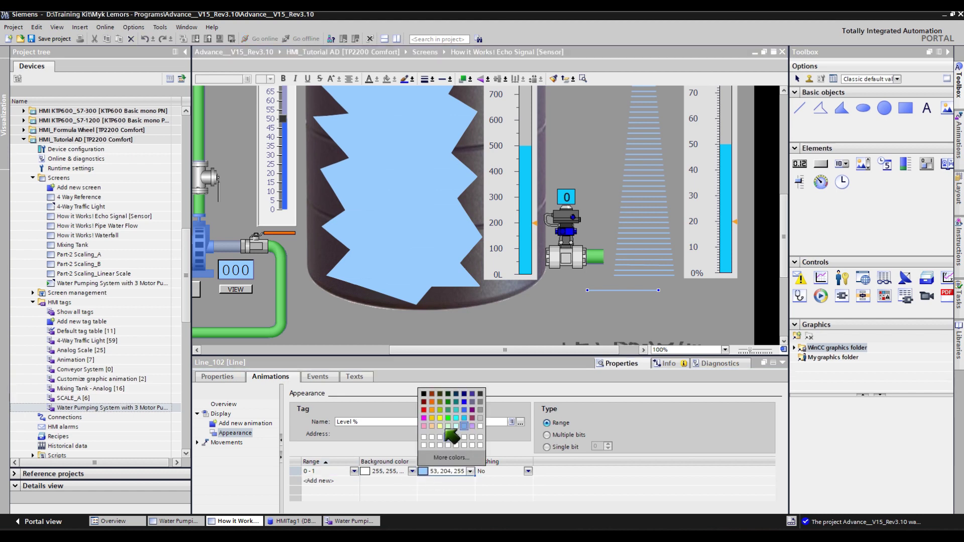
pyautogui.click(423, 410)
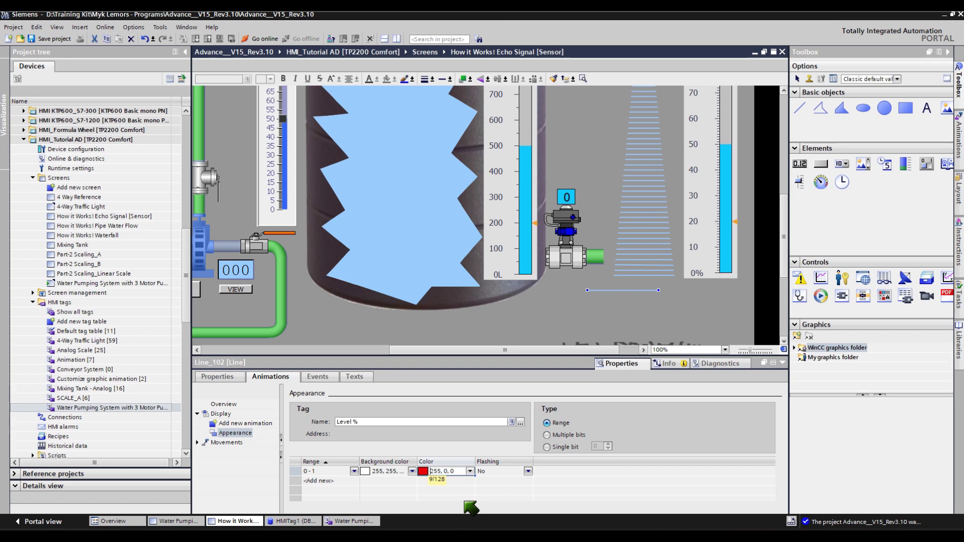
pyautogui.click(528, 471)
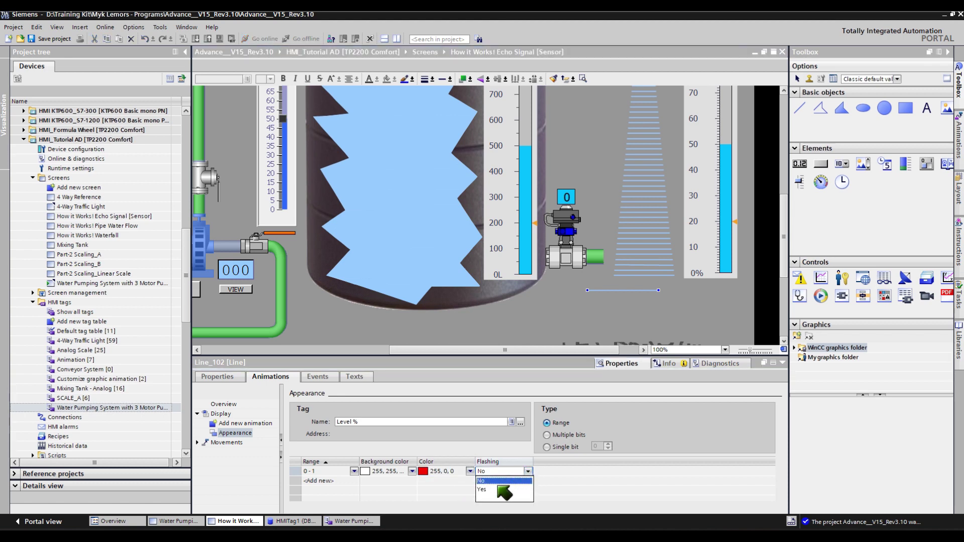
pyautogui.click(507, 489)
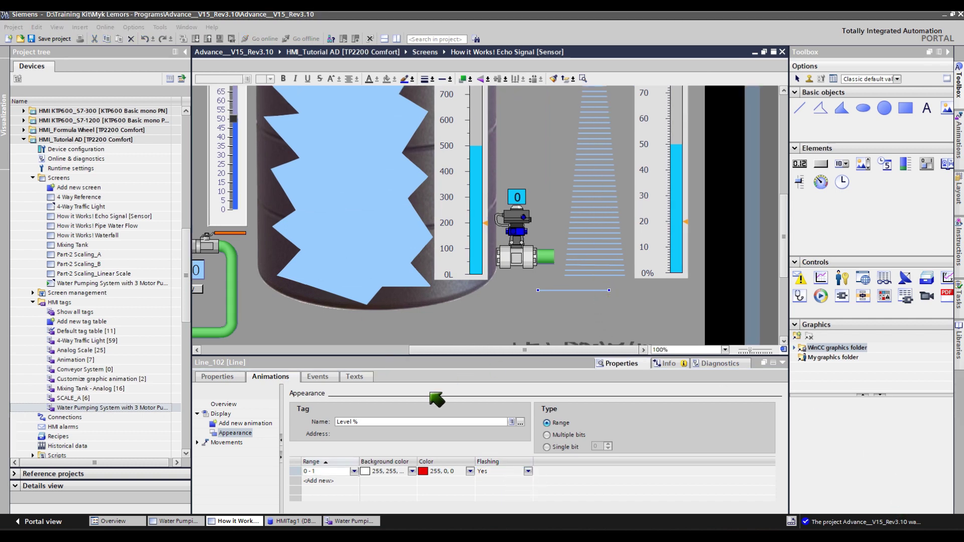
# Check the new line's tag and inspect the Appearance ranges of two existing echo lines, one low and one mid-height.
pyautogui.click(370, 422)
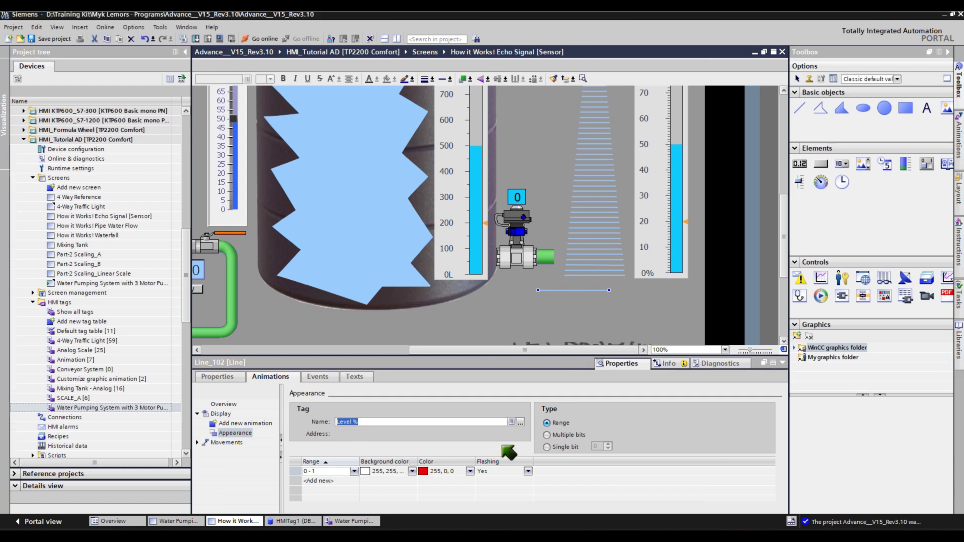
pyautogui.click(548, 423)
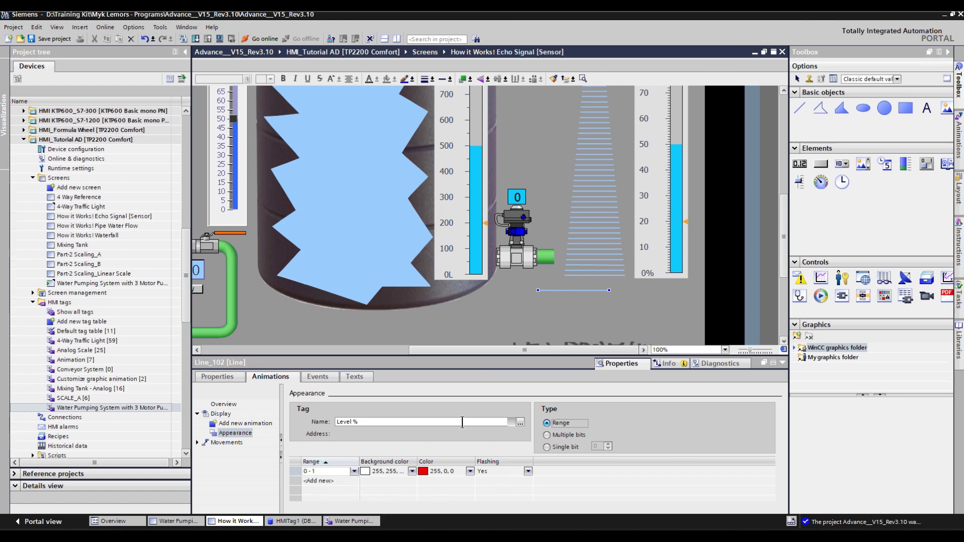
pyautogui.click(604, 270)
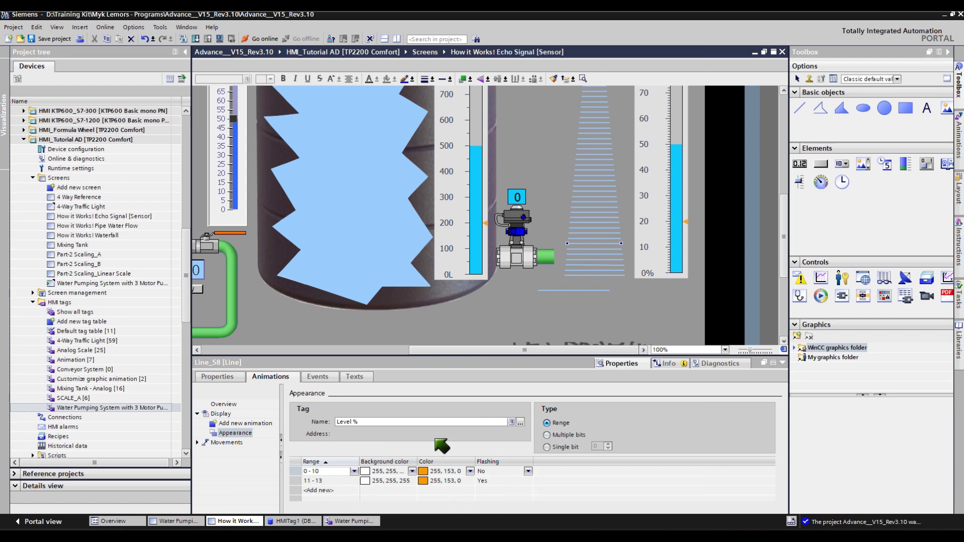
pyautogui.click(599, 158)
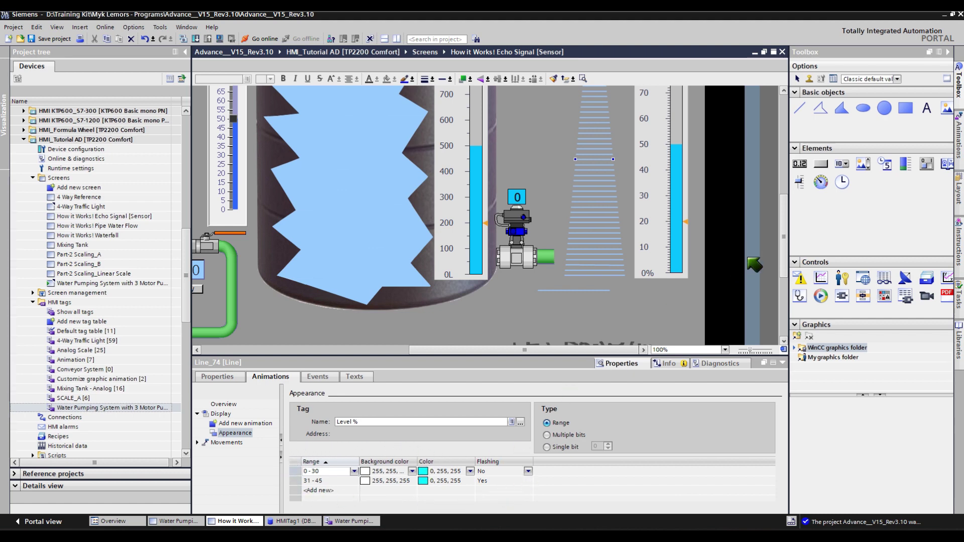
pyautogui.scroll(5, 788, 241)
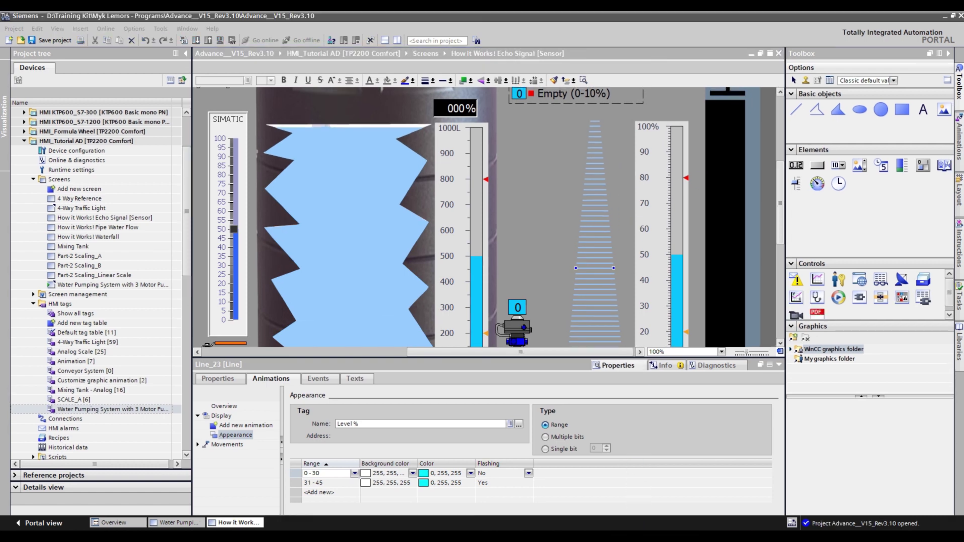
# Switch to the Transmitter cho Signal workbook in Excel and arrange it side by side with the TIA Portal window.
pyautogui.hotkey('alt', 'Tab')
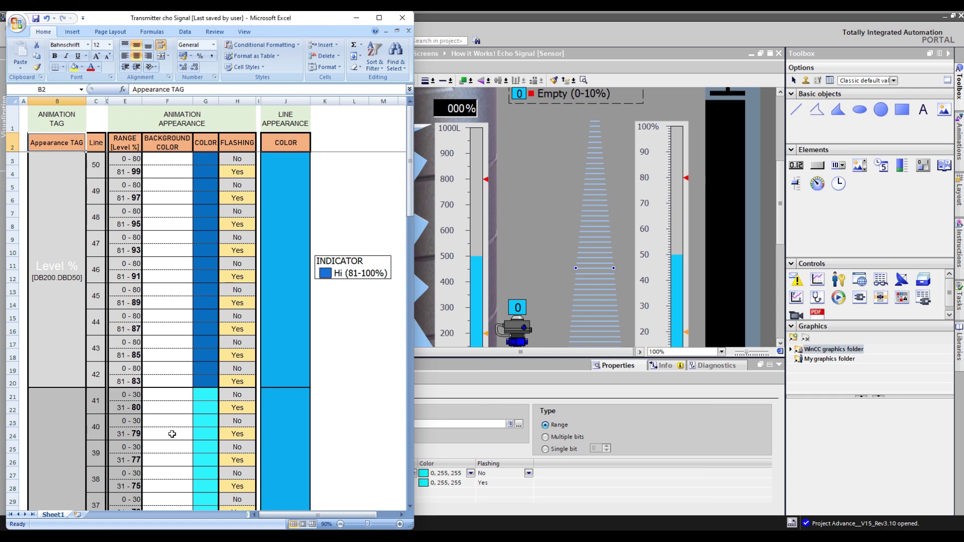
pyautogui.hotkey('alt', 'Tab')
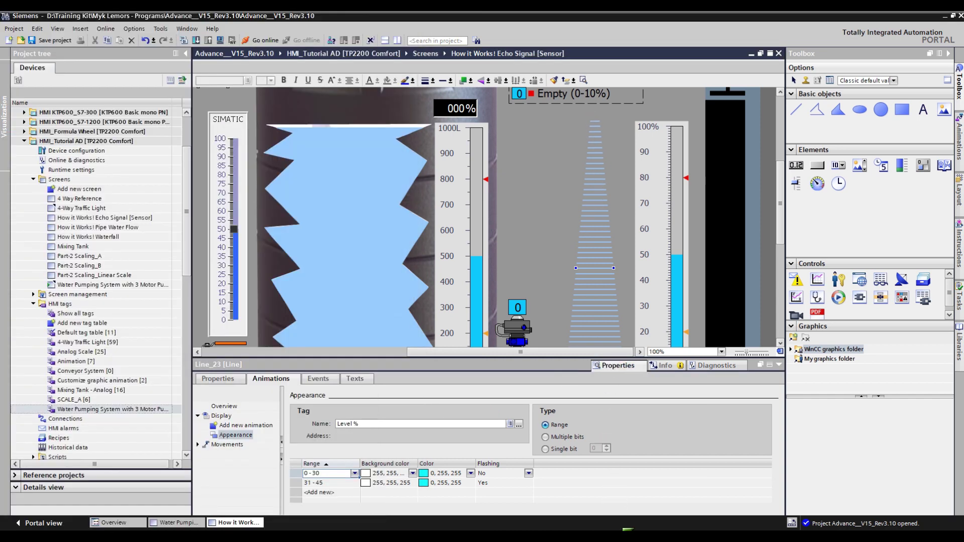
pyautogui.hotkey('alt', 'Tab')
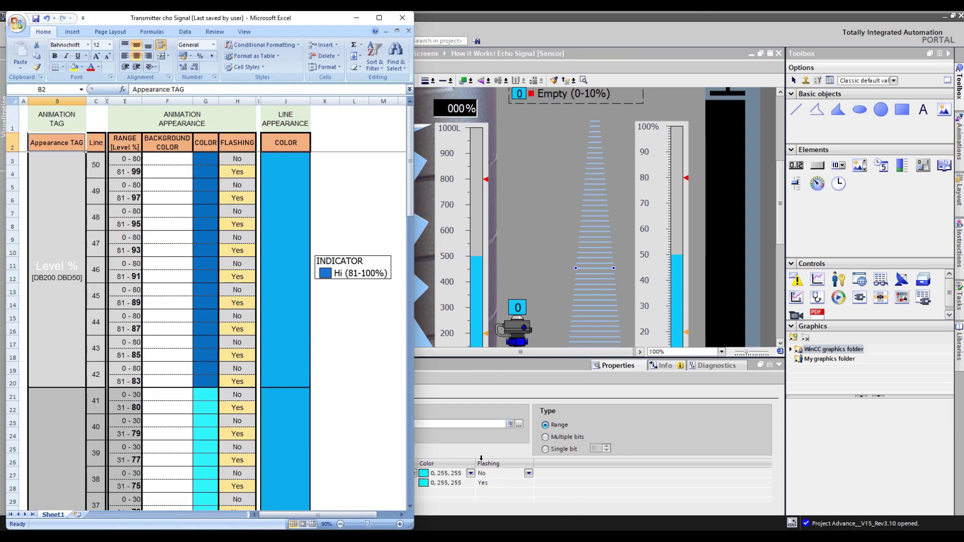
pyautogui.moveTo(215, 18)
pyautogui.mouseDown()
pyautogui.moveTo(359, 134)
pyautogui.moveTo(203, 21)
pyautogui.moveTo(215, 20)
pyautogui.mouseUp()
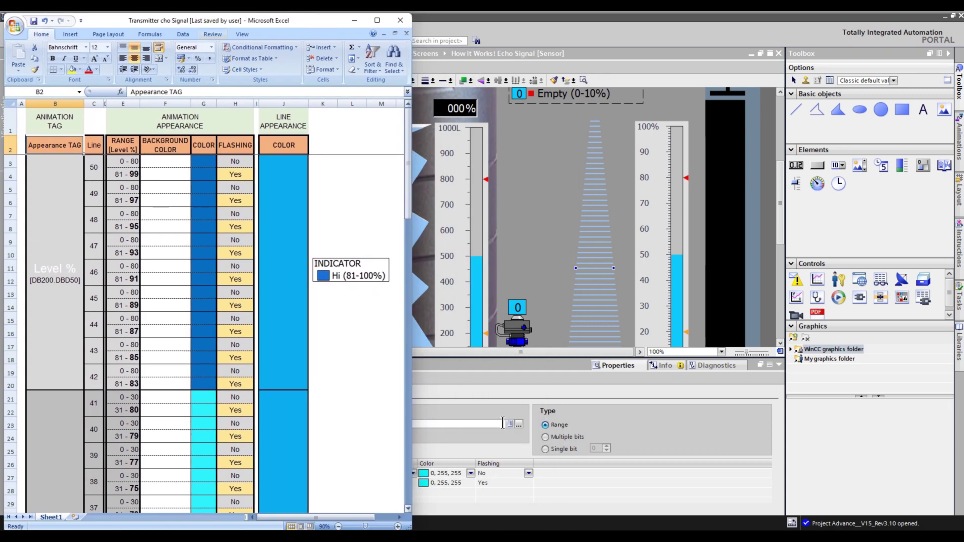
pyautogui.click(586, 493)
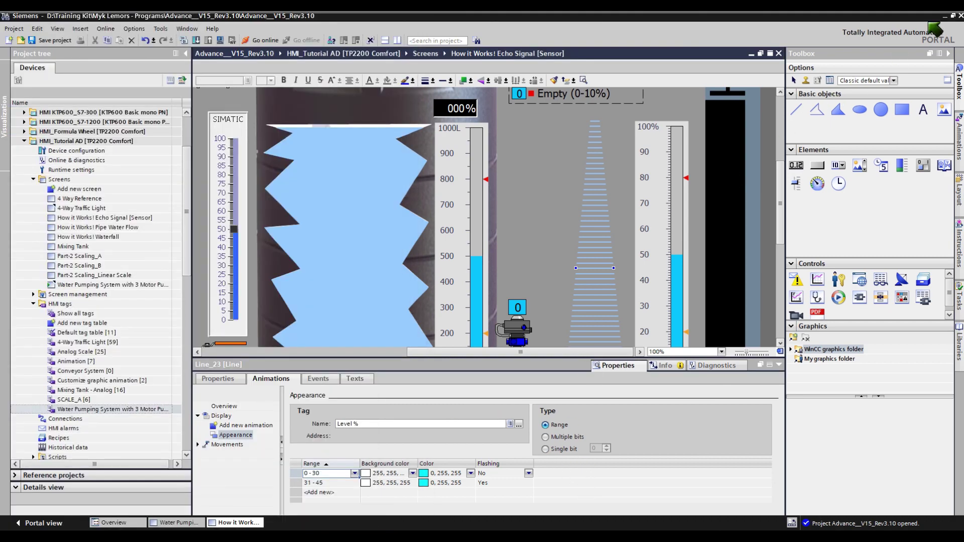
pyautogui.click(954, 17)
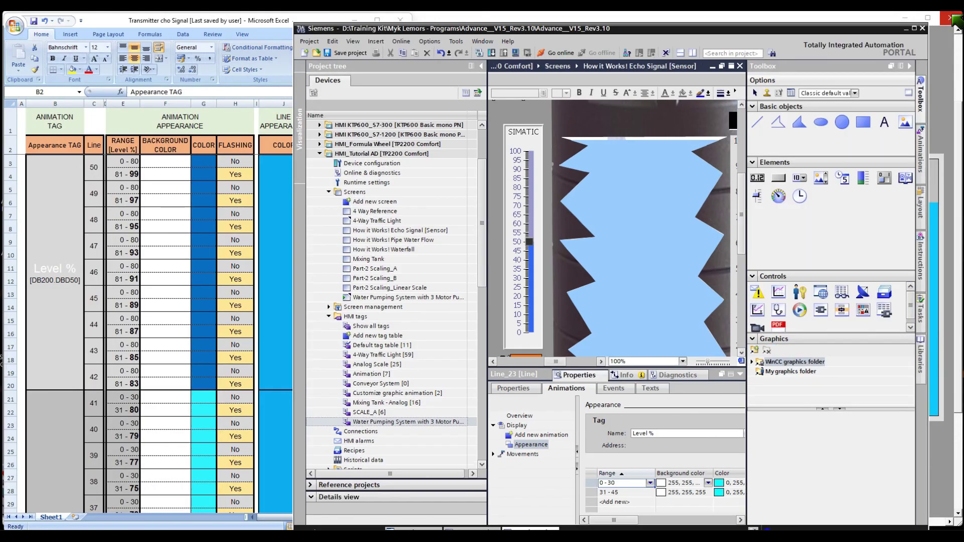
pyautogui.click(481, 66)
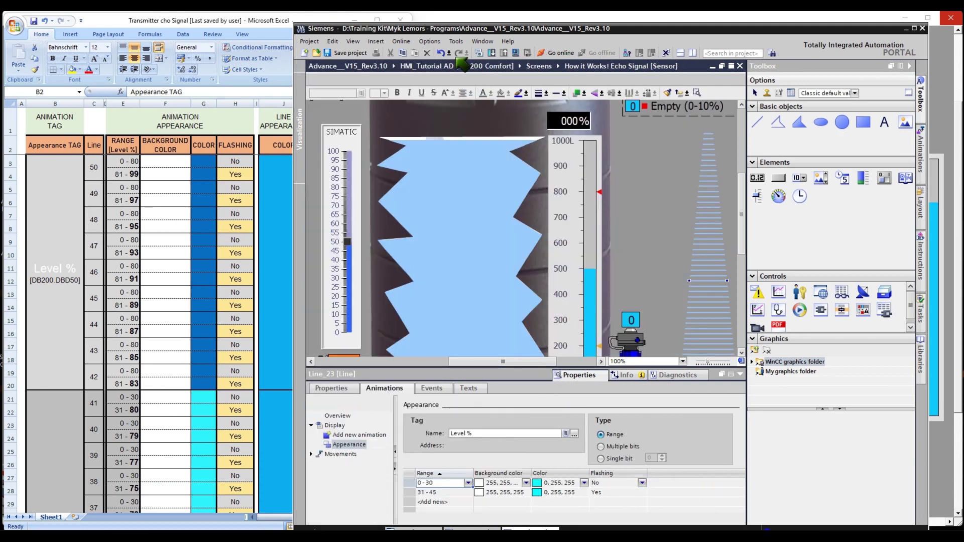
pyautogui.moveTo(458, 32); pyautogui.dragTo(581, 26)
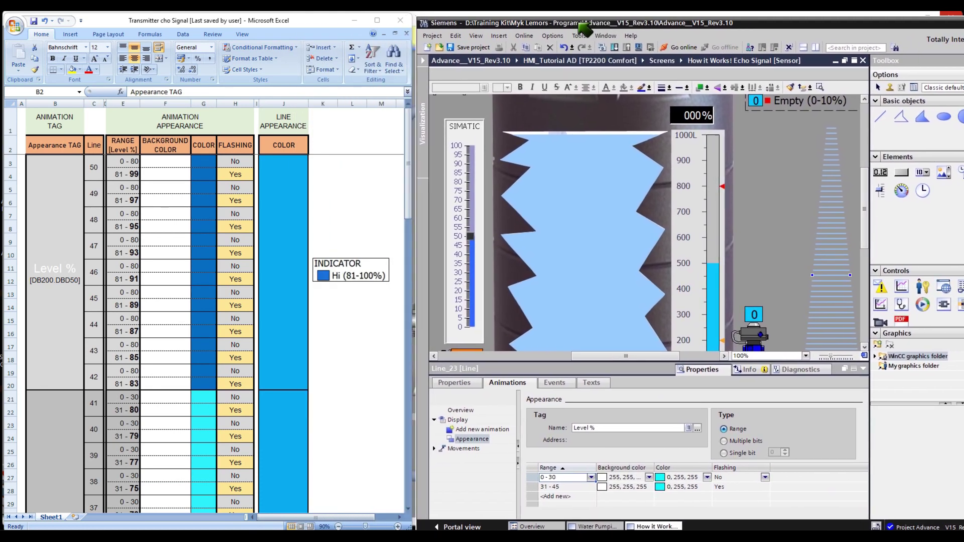
# Compare the workbook's Appearance TAG column with the tag assigned in the selected echo line's Appearance animation.
pyautogui.click(54, 104)
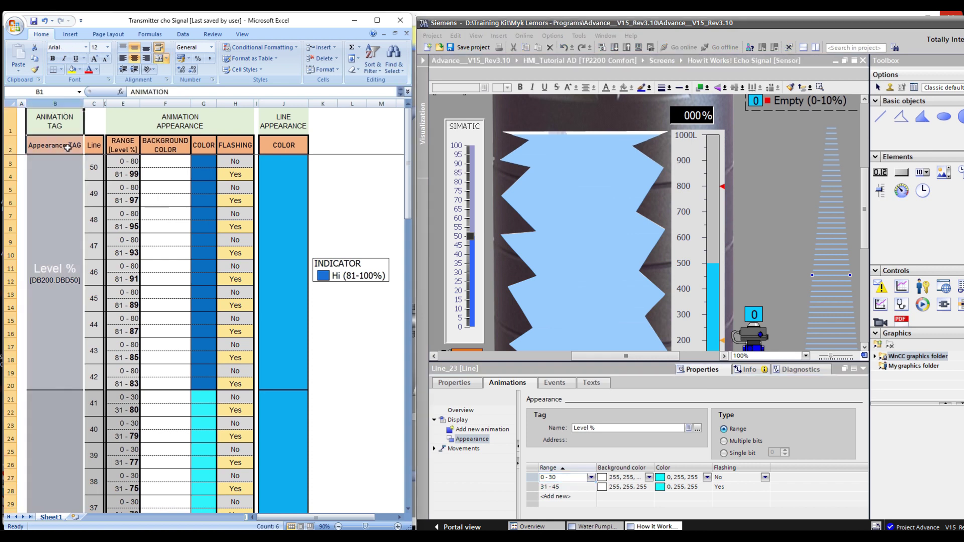
pyautogui.moveTo(605, 428); pyautogui.dragTo(566, 429)
pyautogui.click(50, 276)
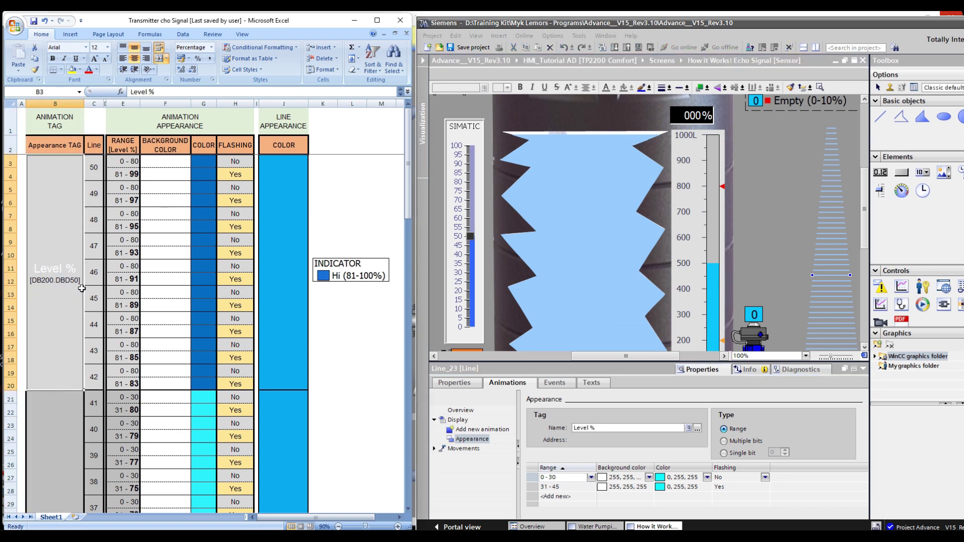
pyautogui.click(651, 296)
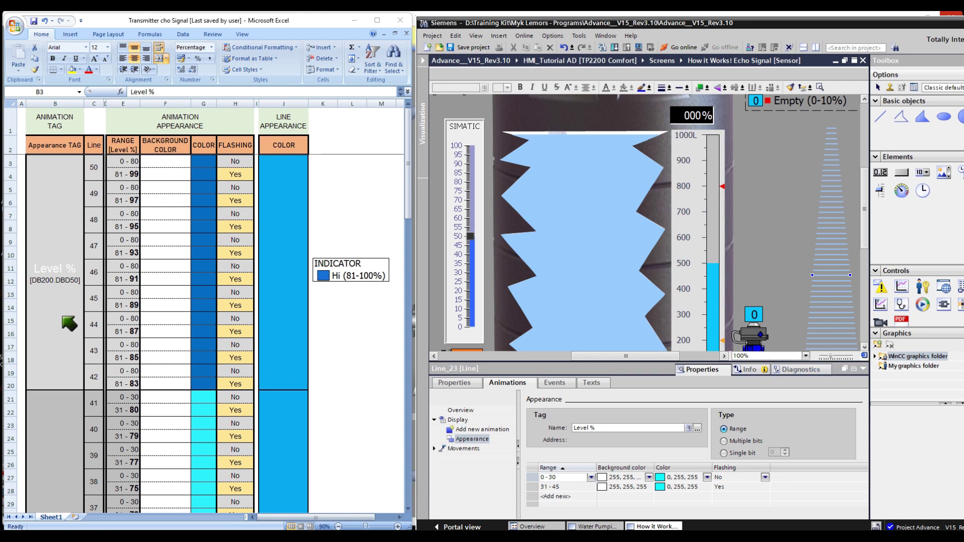
pyautogui.click(52, 282)
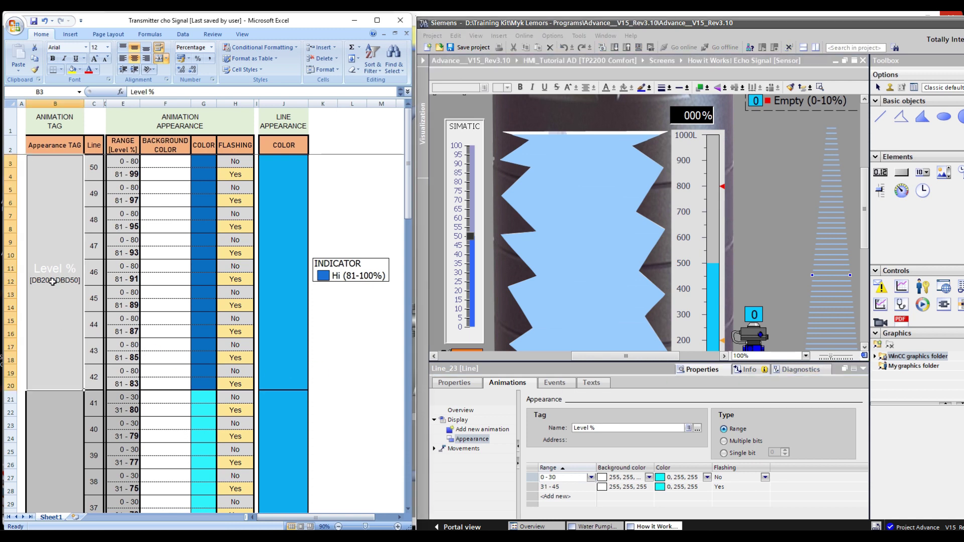
# Review the appearance tag entries for the Medium, Low and Empty level groups further down the sheet.
pyautogui.click(408, 211)
pyautogui.click(55, 404)
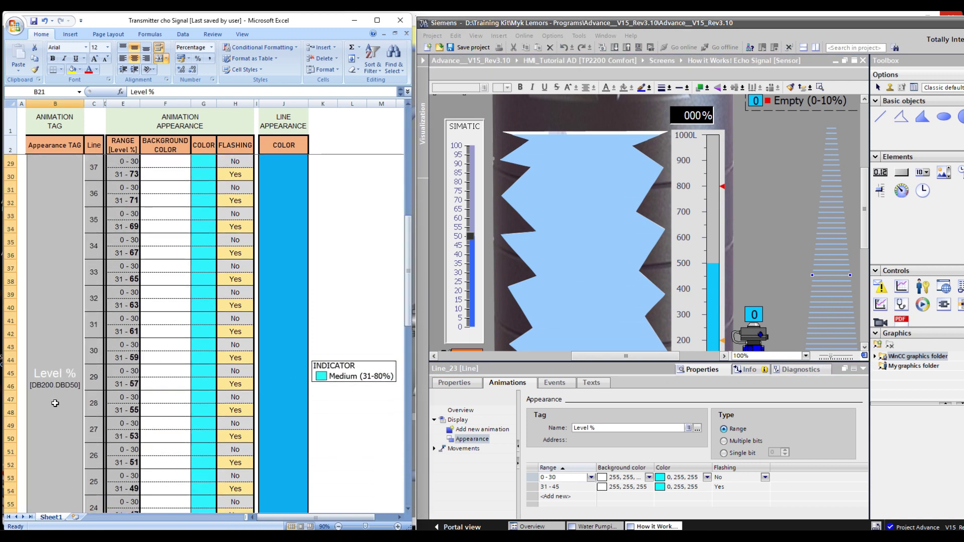
pyautogui.moveTo(408, 272); pyautogui.dragTo(408, 419)
pyautogui.click(62, 391)
pyautogui.click(50, 461)
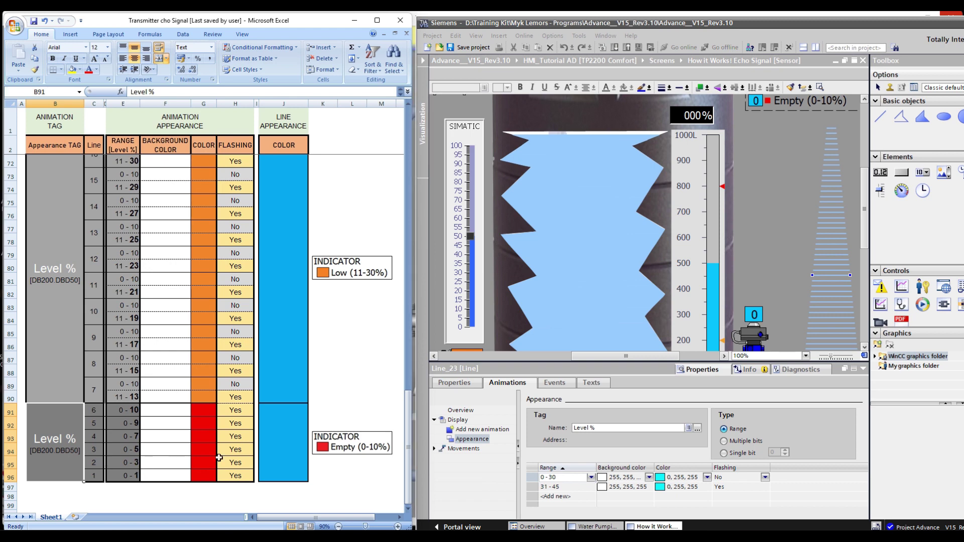
pyautogui.moveTo(409, 428); pyautogui.dragTo(413, 146)
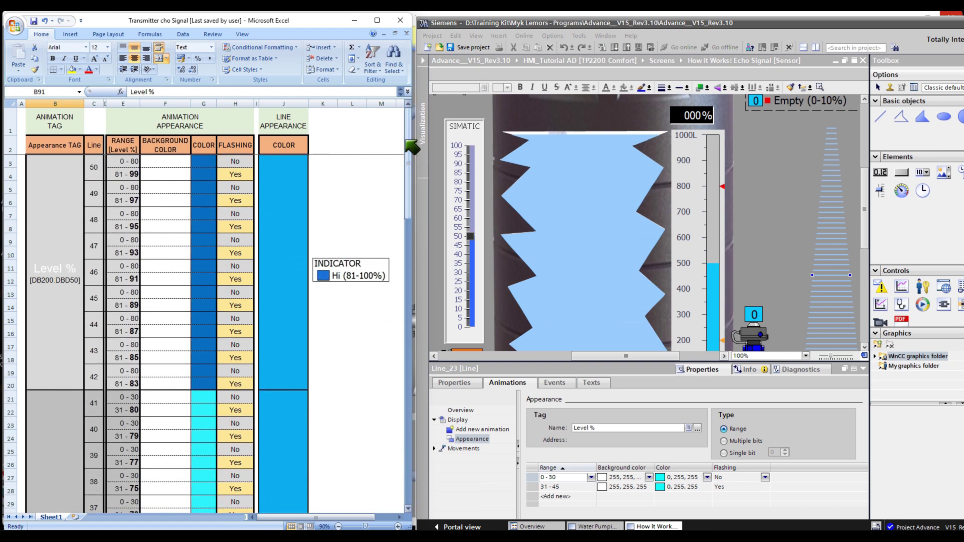
# Select the sheet's Line column and all the echo lines on the HMI screen to compare them.
pyautogui.click(96, 102)
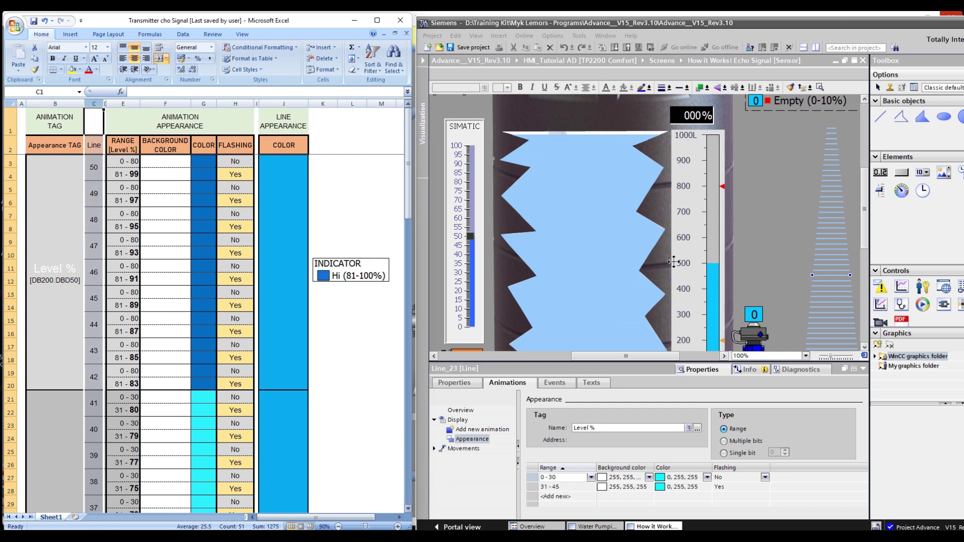
pyautogui.click(831, 243)
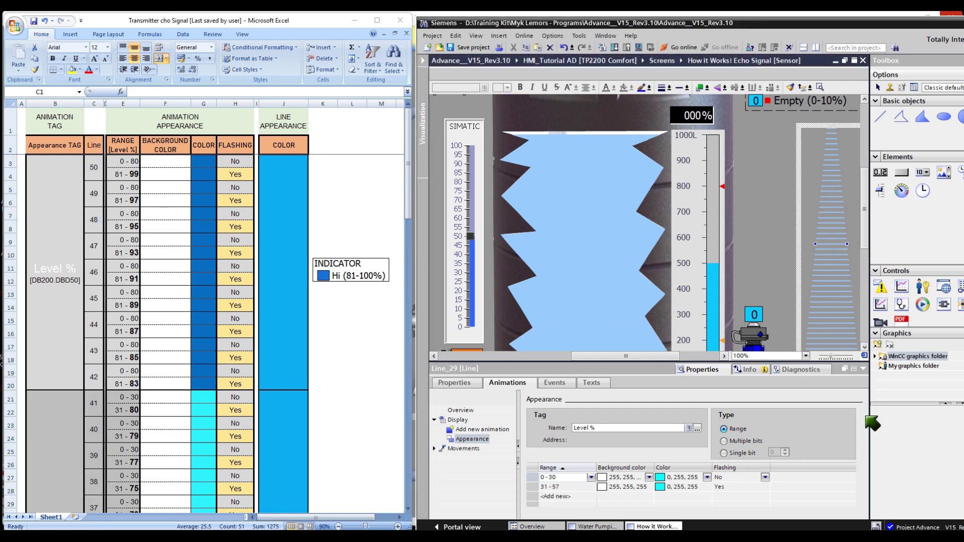
pyautogui.hotkey('ctrl', 'a')
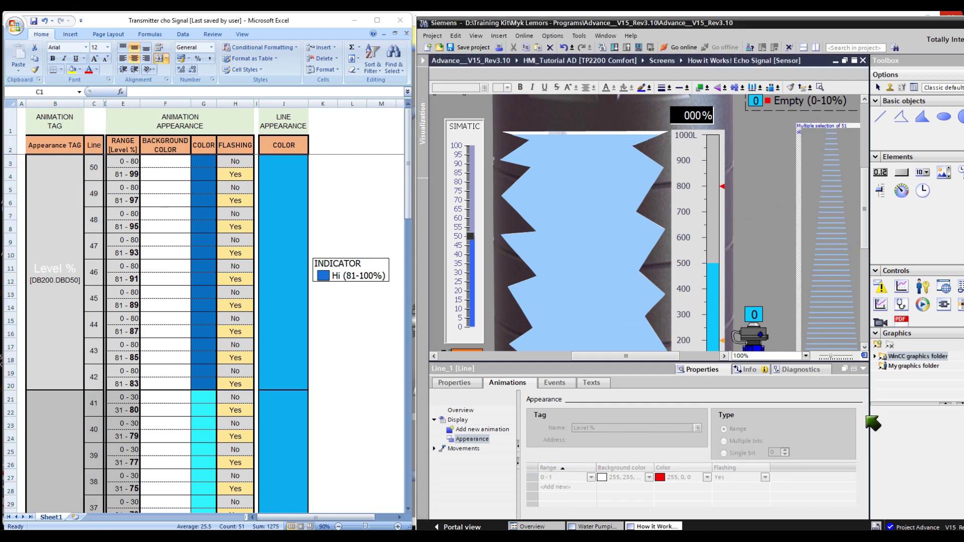
# Examine the sheet's Animation Appearance columns down to the Empty level group alongside the lowest echo lines on the HMI screen.
pyautogui.moveTo(125, 103); pyautogui.dragTo(246, 103)
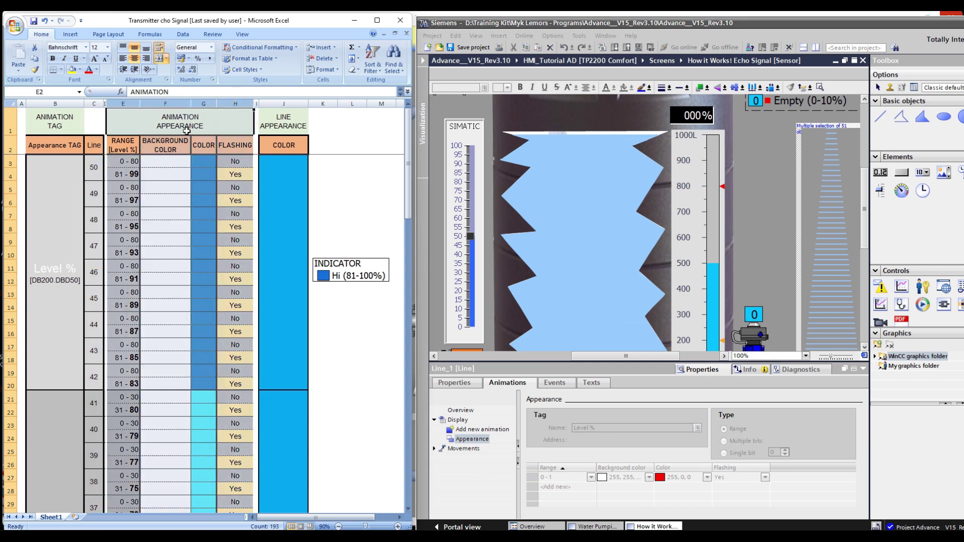
pyautogui.click(798, 353)
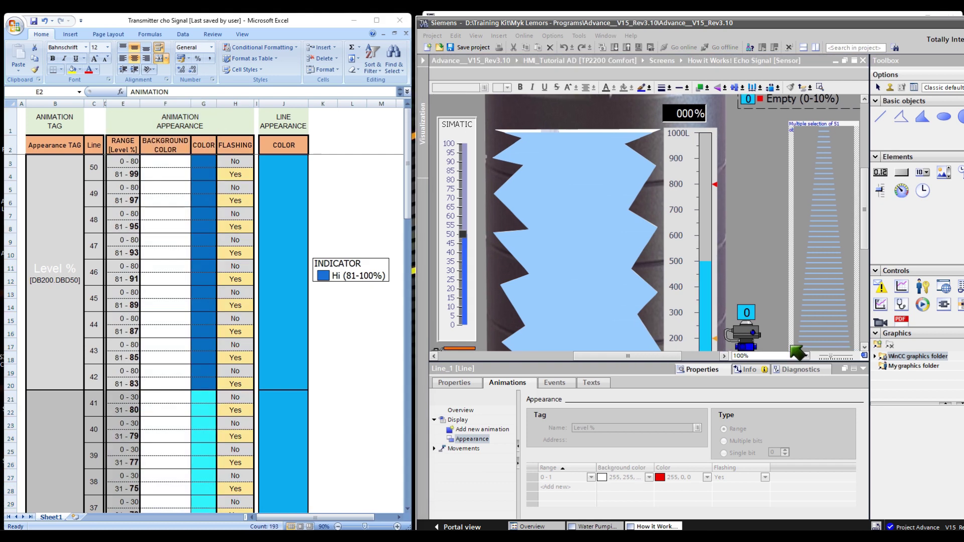
pyautogui.moveTo(412, 162); pyautogui.dragTo(407, 505)
pyautogui.moveTo(864, 216); pyautogui.dragTo(864, 246)
pyautogui.moveTo(661, 357); pyautogui.dragTo(693, 356)
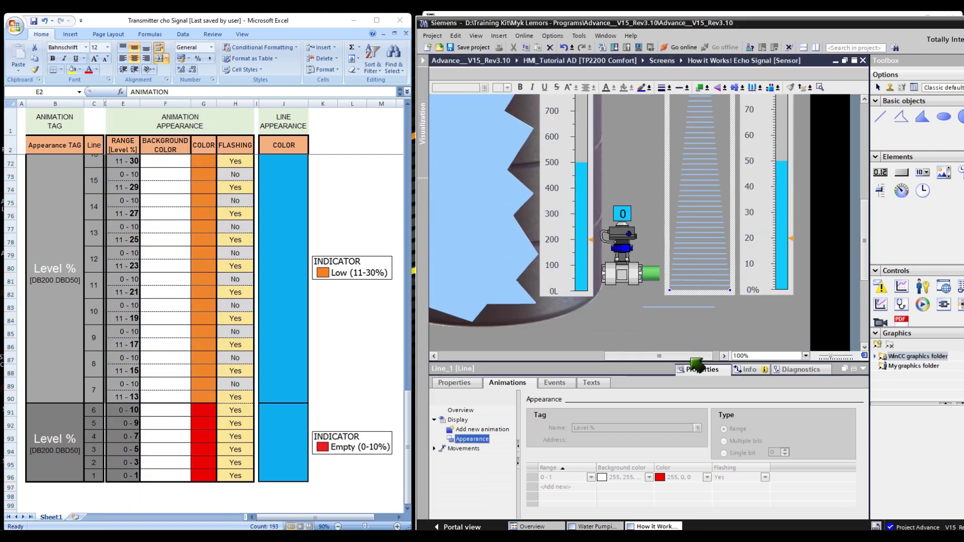
pyautogui.click(711, 342)
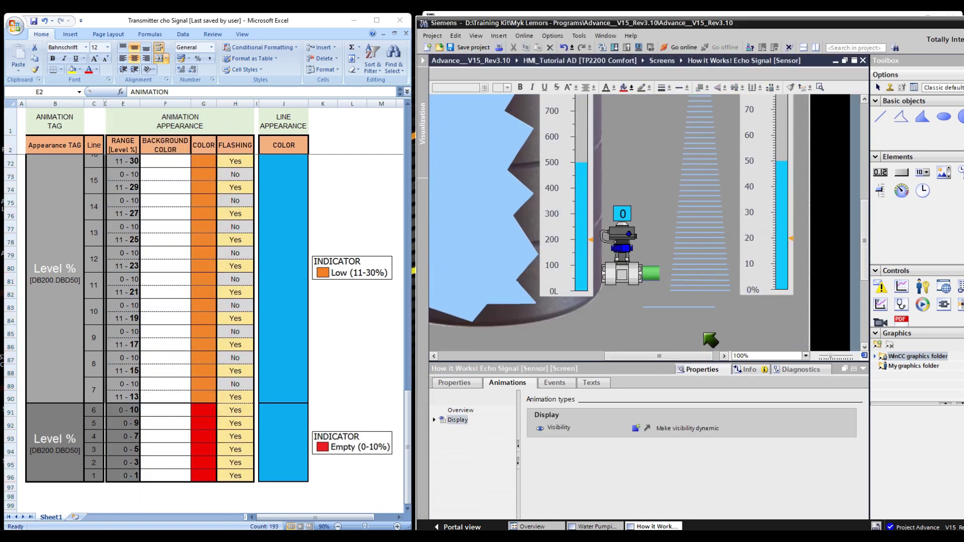
# Compare the range, background color, color and flashing of Line_3's Appearance animation with the sheet's Line 3 row.
pyautogui.click(708, 280)
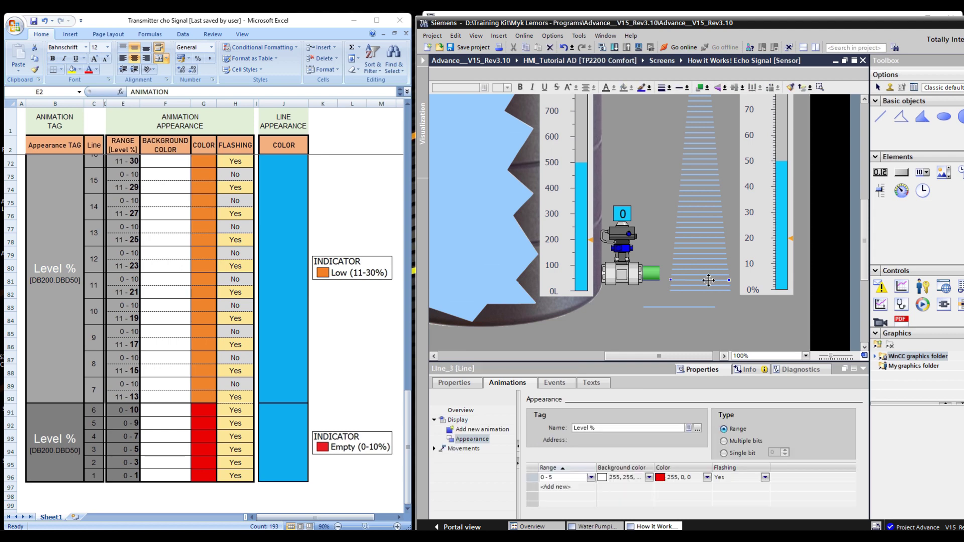
pyautogui.click(563, 477)
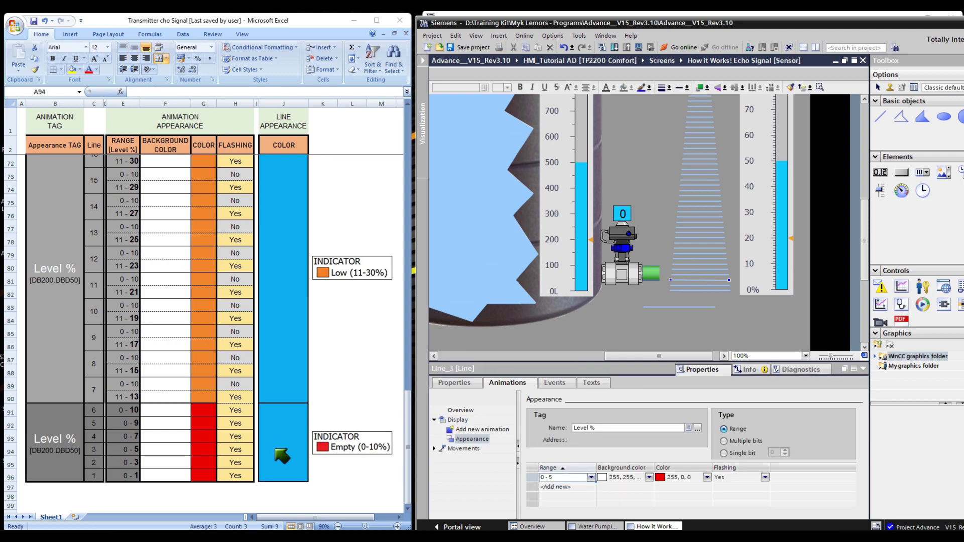
pyautogui.click(135, 457)
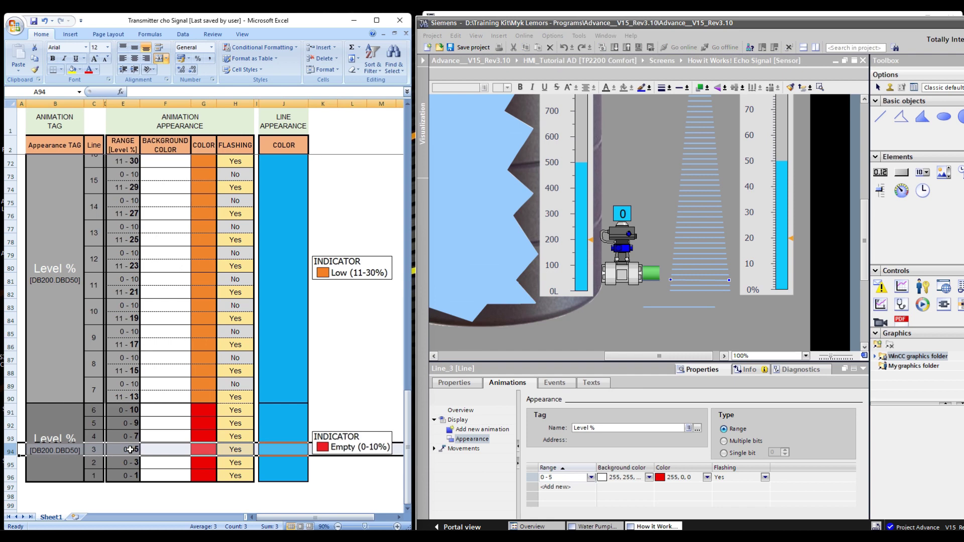
pyautogui.click(130, 450)
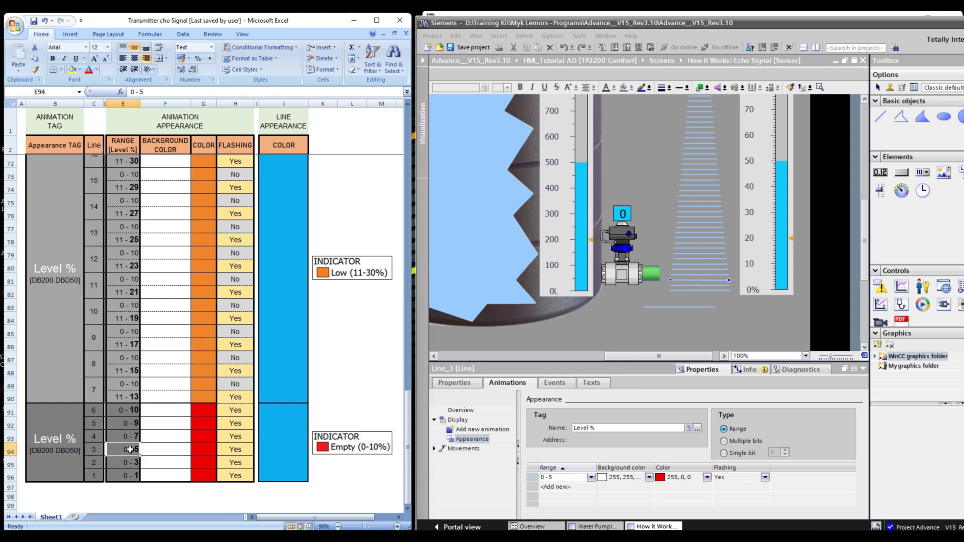
pyautogui.click(739, 480)
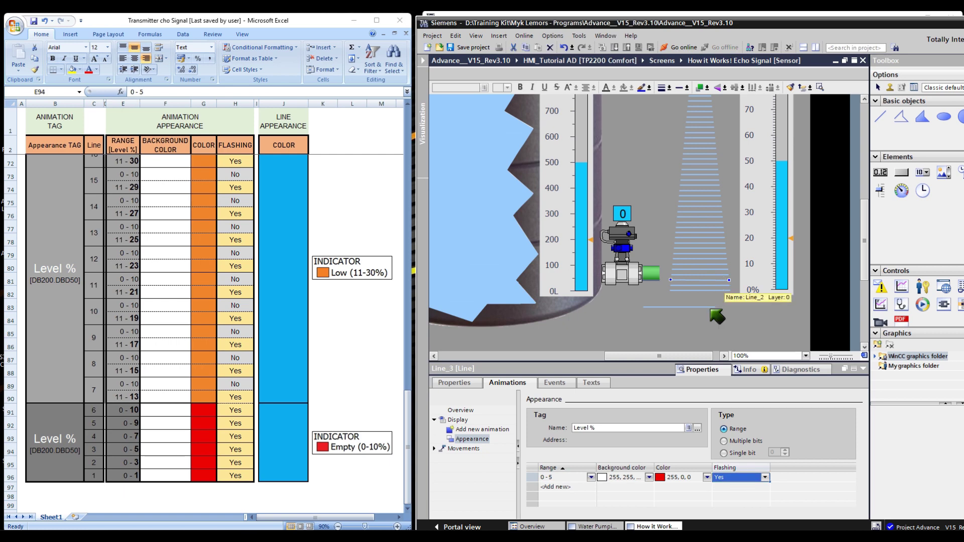
pyautogui.click(670, 480)
pyautogui.click(626, 478)
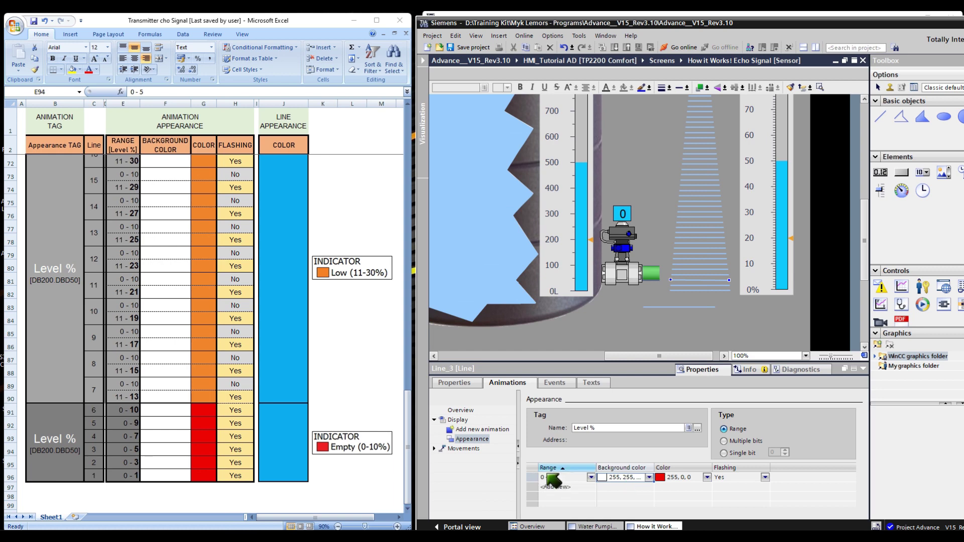
# Check Line_3's static line color, and test its echo response in the WinCC Runtime simulation at a 4 % level.
pyautogui.click(466, 384)
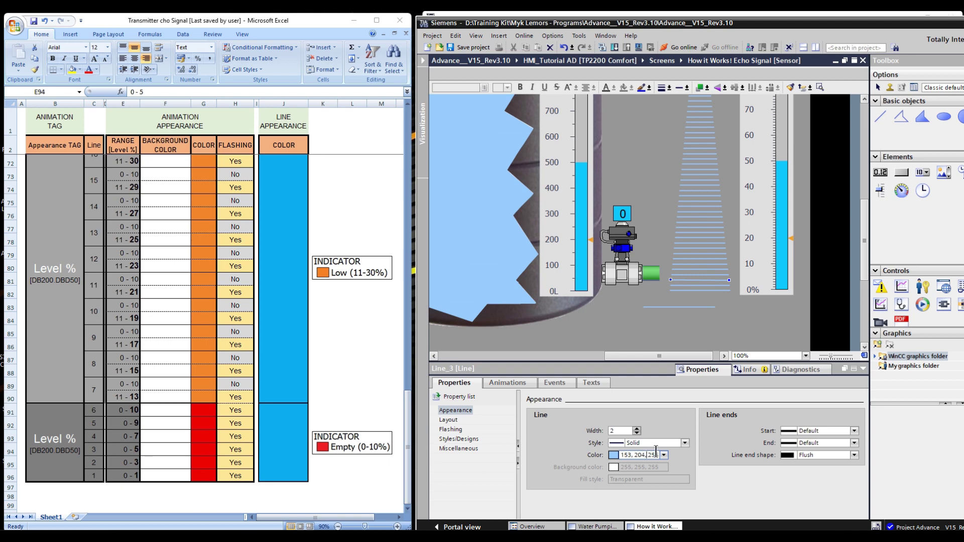
pyautogui.click(491, 293)
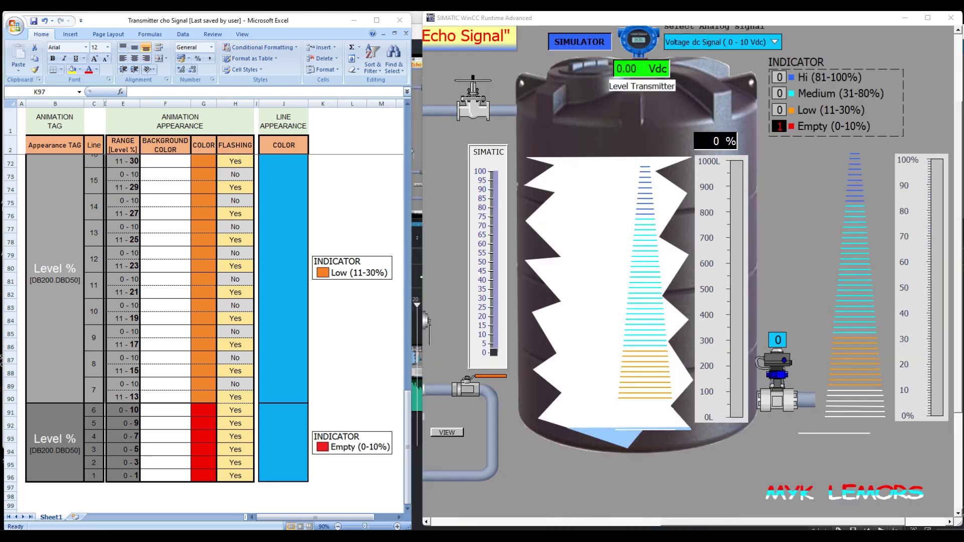
pyautogui.click(499, 353)
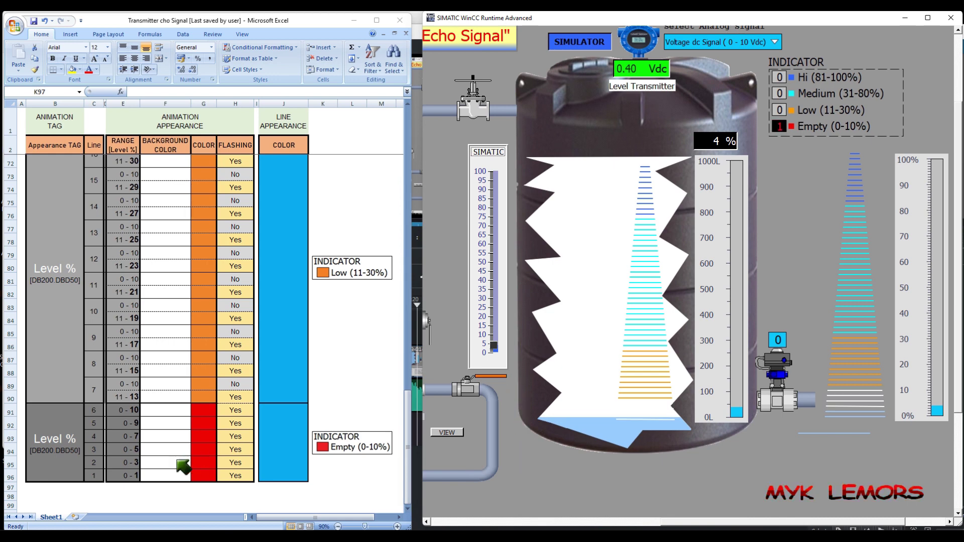
pyautogui.click(11, 451)
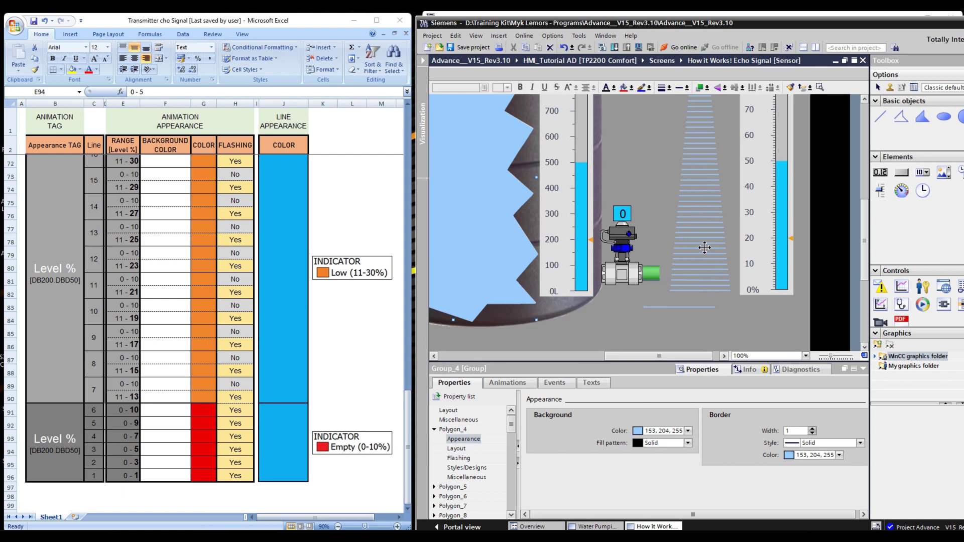
# Open Line_9's Appearance animation and review the color and flashing settings of its 0 - 10 range.
pyautogui.click(705, 248)
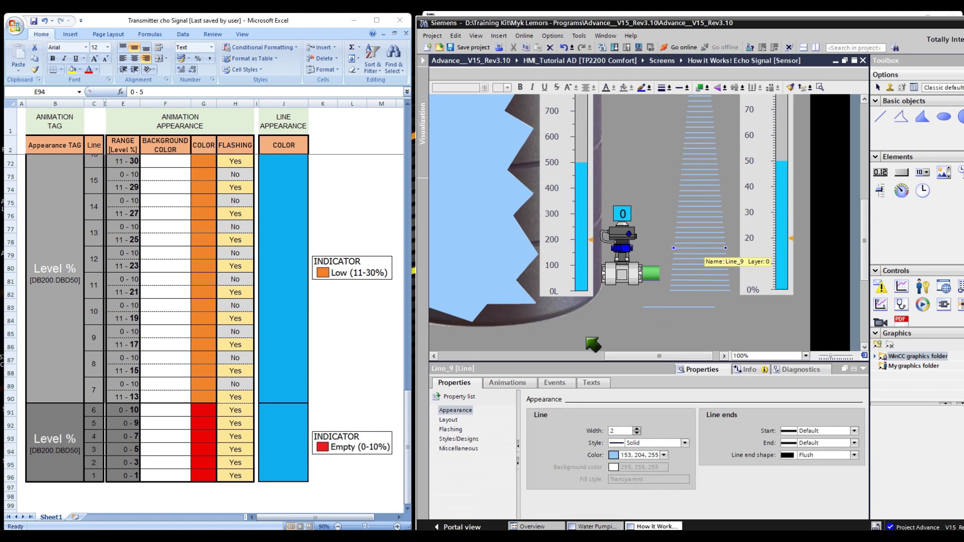
pyautogui.click(507, 382)
pyautogui.click(614, 409)
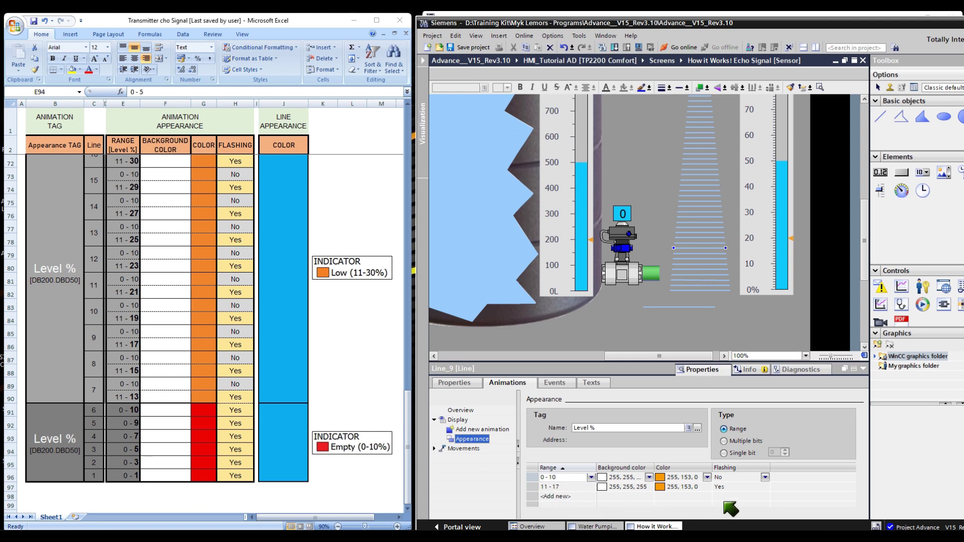
pyautogui.click(543, 478)
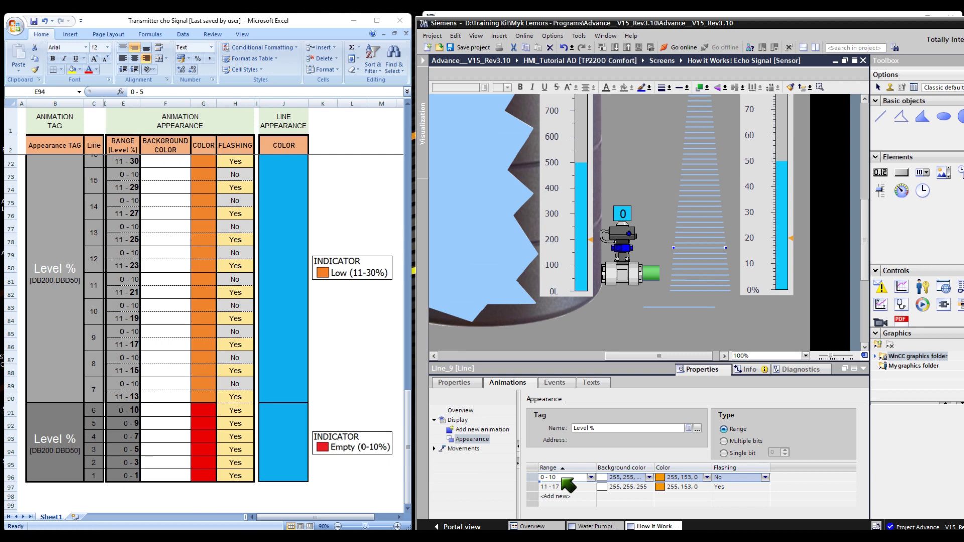
pyautogui.click(678, 479)
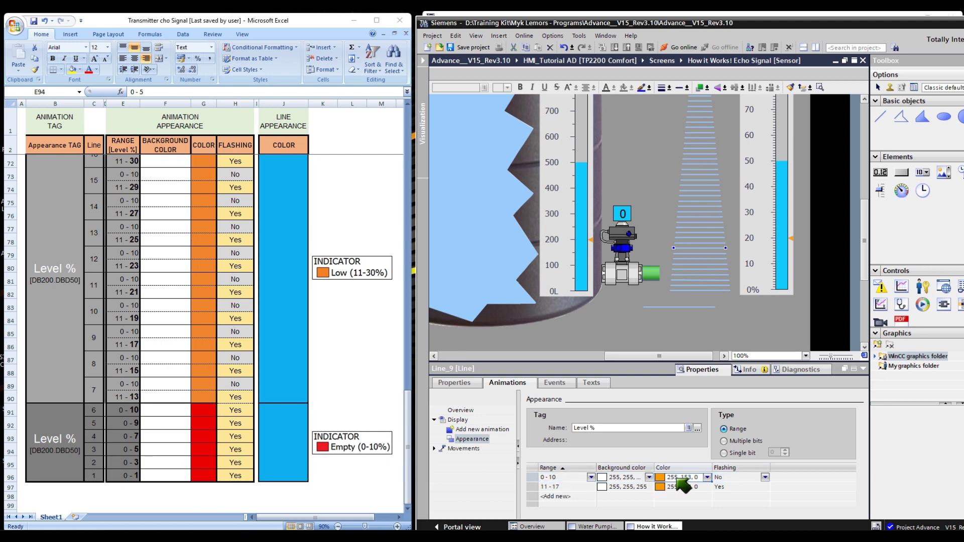
pyautogui.click(749, 480)
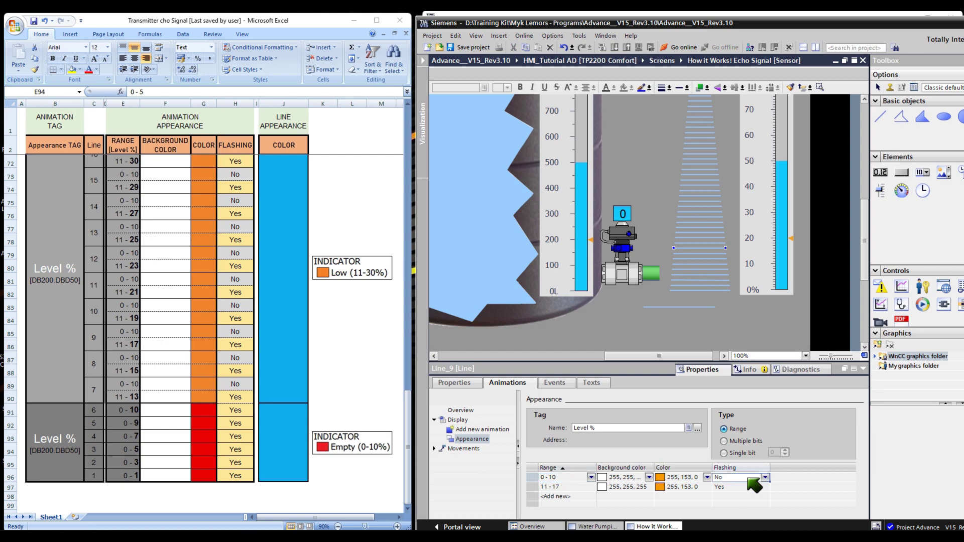
# Compare Line_9's 11 - 17 range, color and flashing settings with the Line 9 rows in the sheet.
pyautogui.click(568, 488)
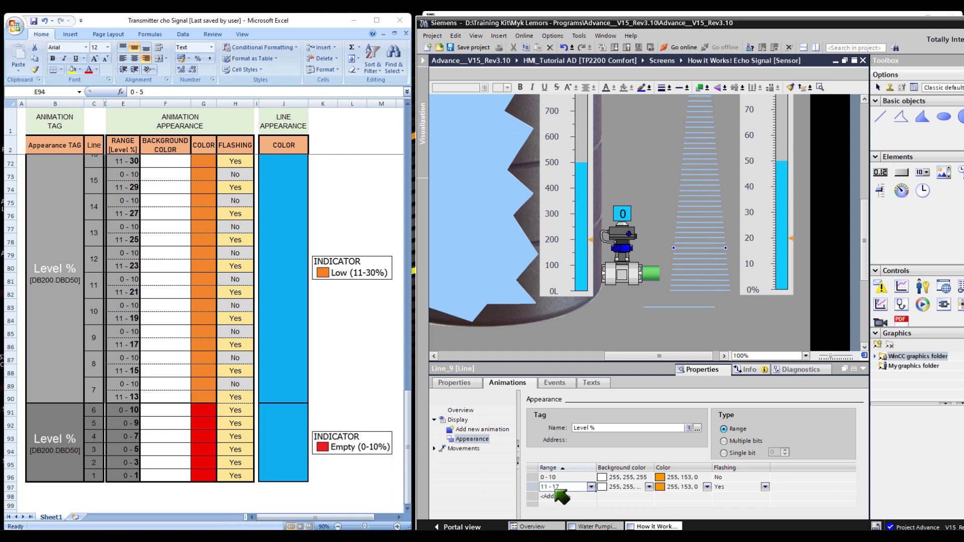
pyautogui.click(128, 346)
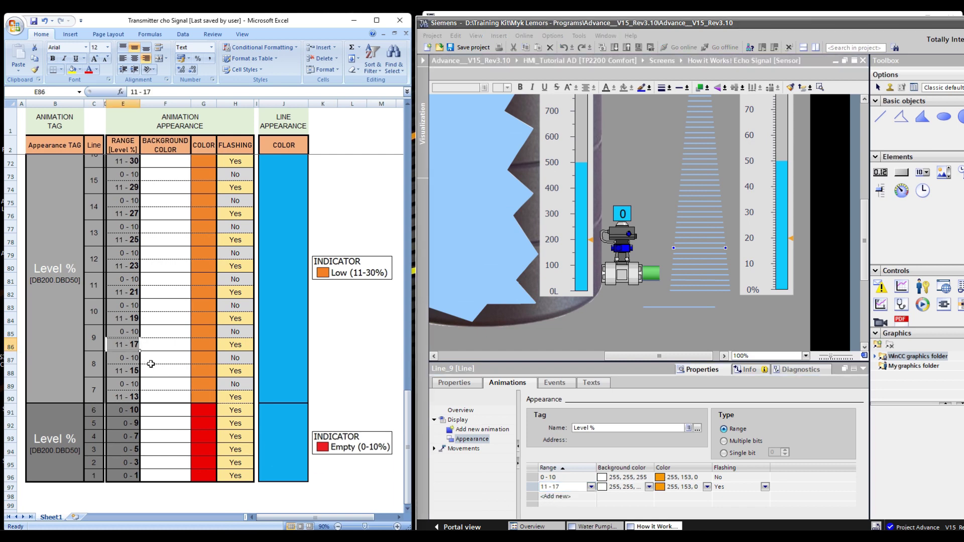
pyautogui.click(226, 346)
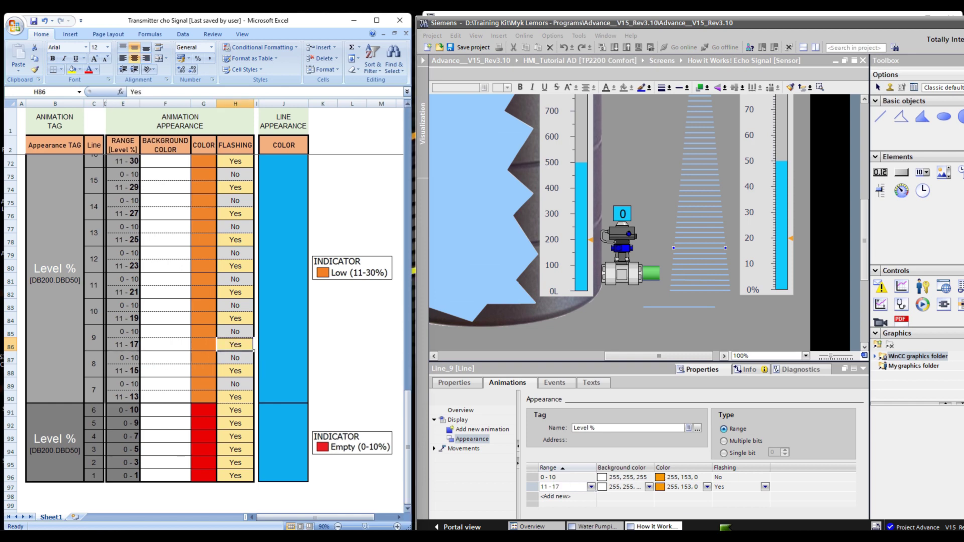
pyautogui.click(743, 487)
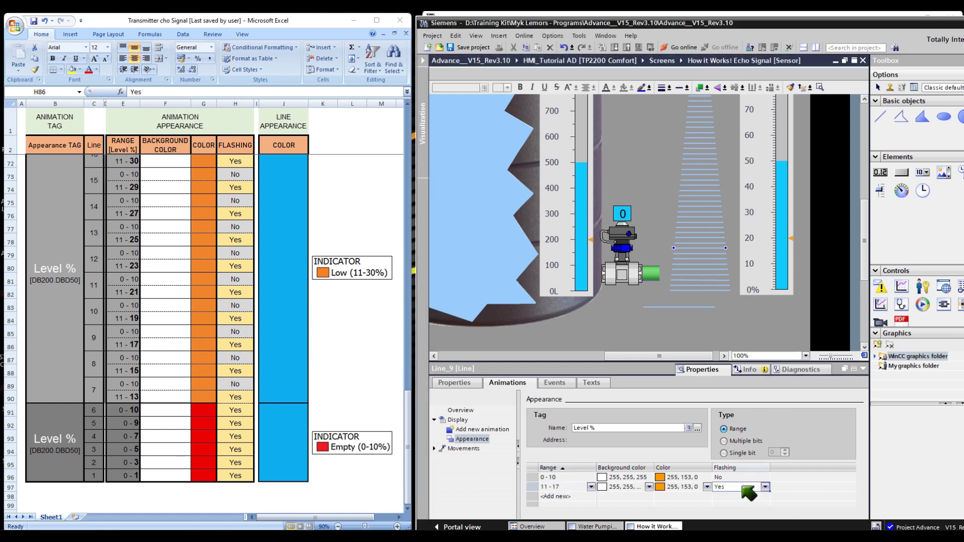
pyautogui.click(679, 486)
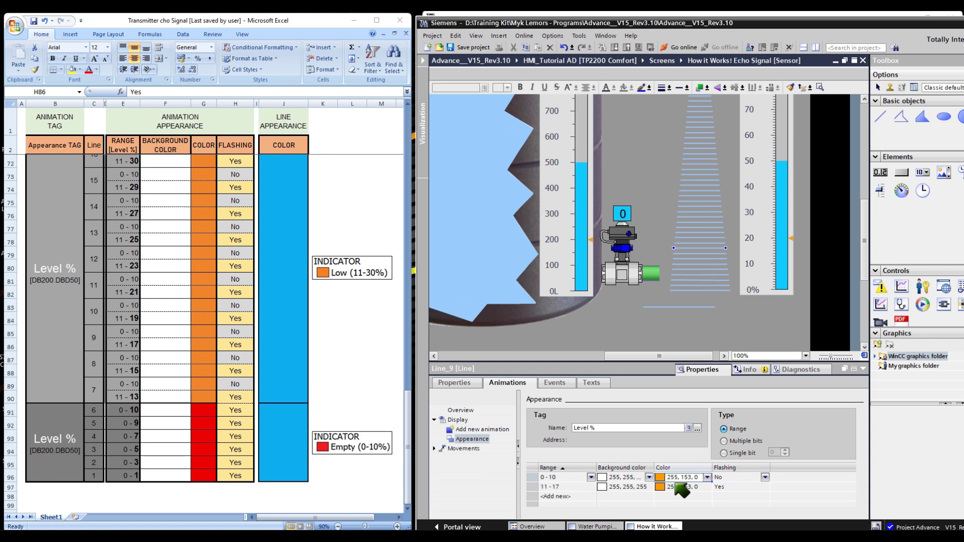
pyautogui.click(557, 487)
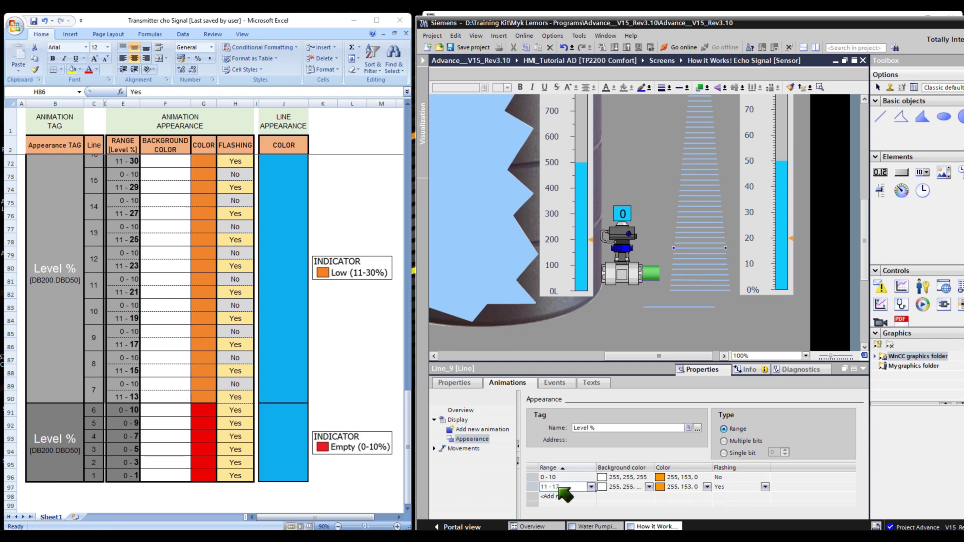
# Check Line_9's static line color, and raise the tank level to 16 % in the WinCC Runtime simulation to test its response.
pyautogui.hotkey('alt', 'Tab')
pyautogui.press('Left')
pyautogui.press('Left')
pyautogui.press('Left')
pyautogui.click(456, 383)
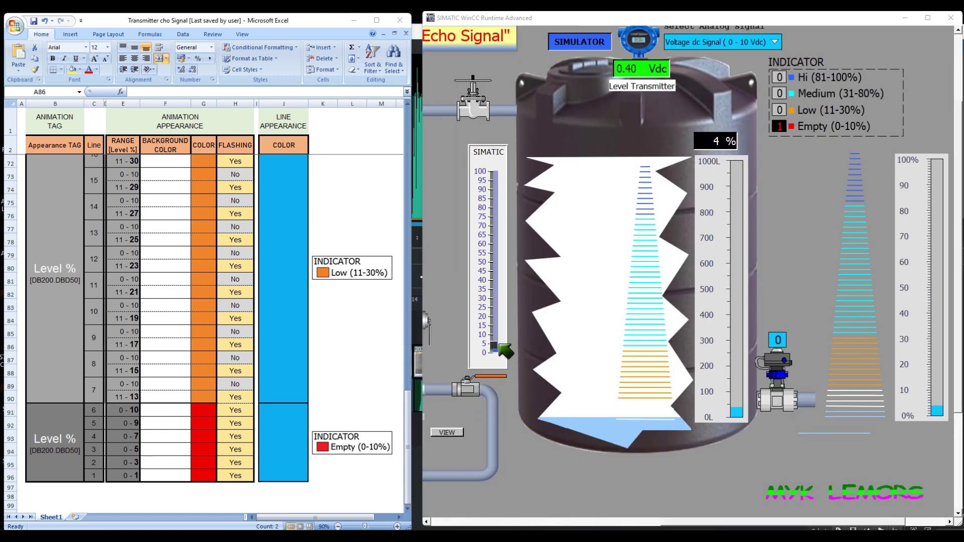
pyautogui.moveTo(494, 341); pyautogui.dragTo(494, 323)
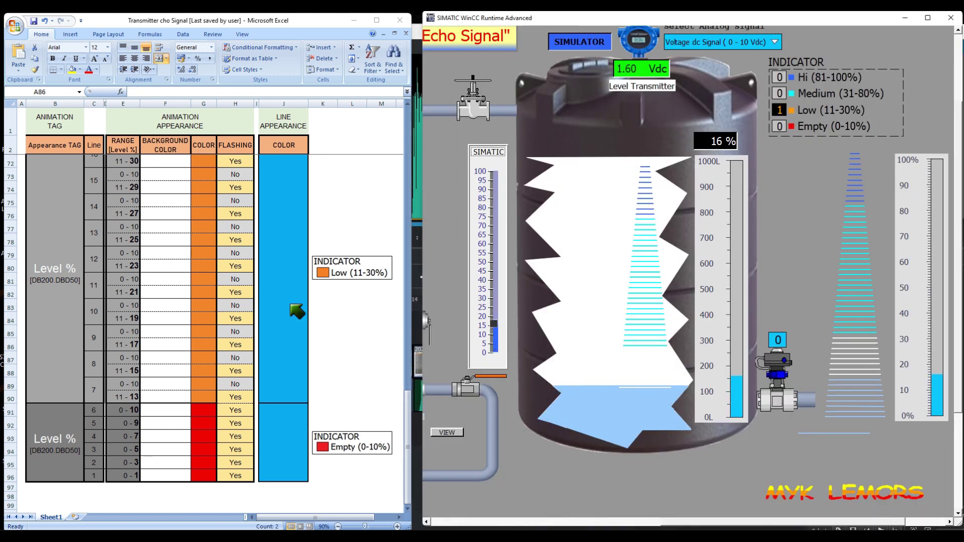
pyautogui.click(8, 346)
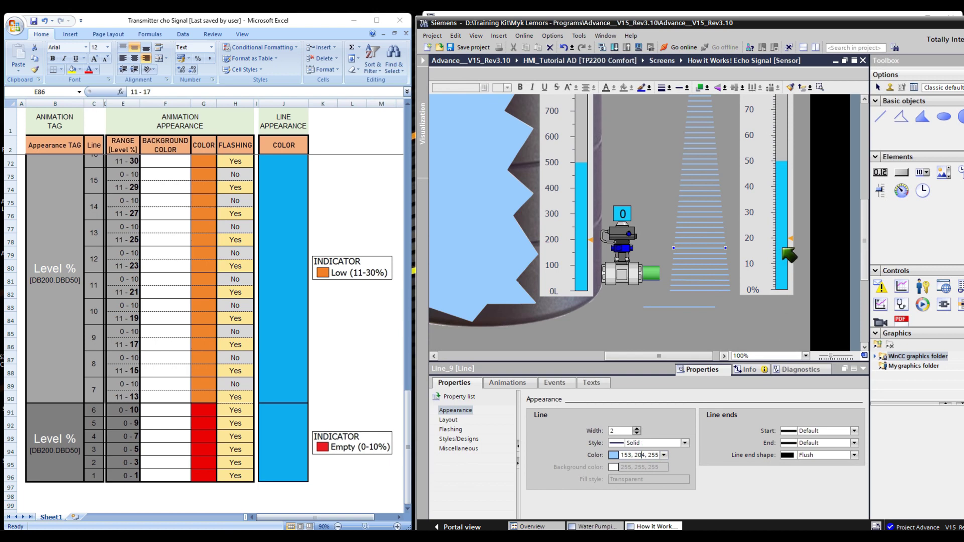
# Open Line_26's Appearance animation and highlight the matching Line 26 rows in the sheet's Medium level group.
pyautogui.click(708, 158)
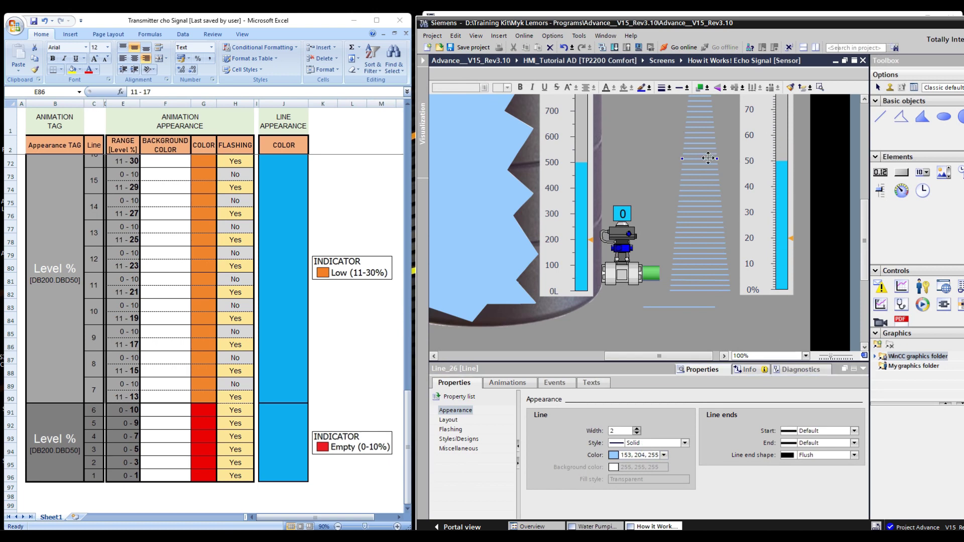
pyautogui.click(524, 383)
pyautogui.moveTo(409, 397); pyautogui.dragTo(411, 287)
pyautogui.moveTo(100, 279); pyautogui.dragTo(243, 278)
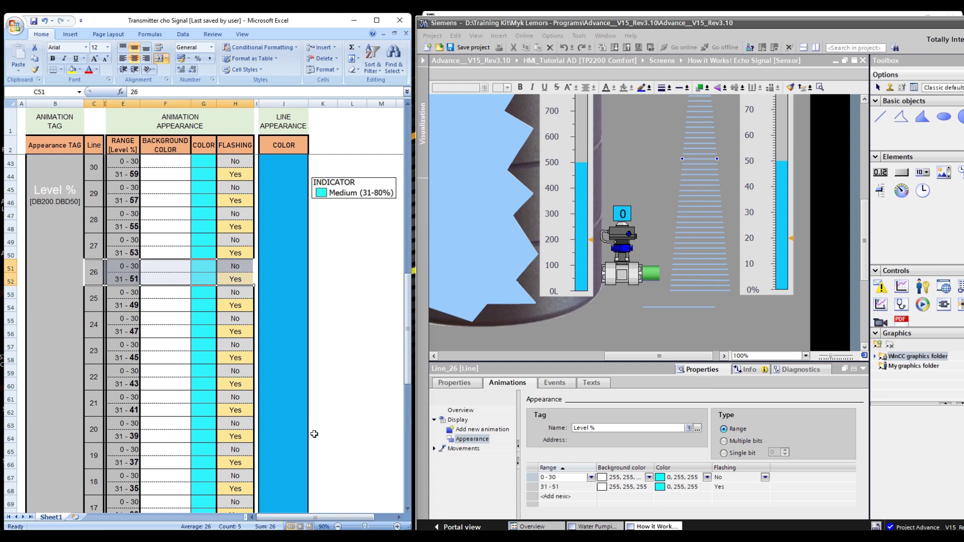
# Compare Line_26's 0 - 30 range, color and flashing settings with the first Line 26 row in the Excel sheet.
pyautogui.click(697, 158)
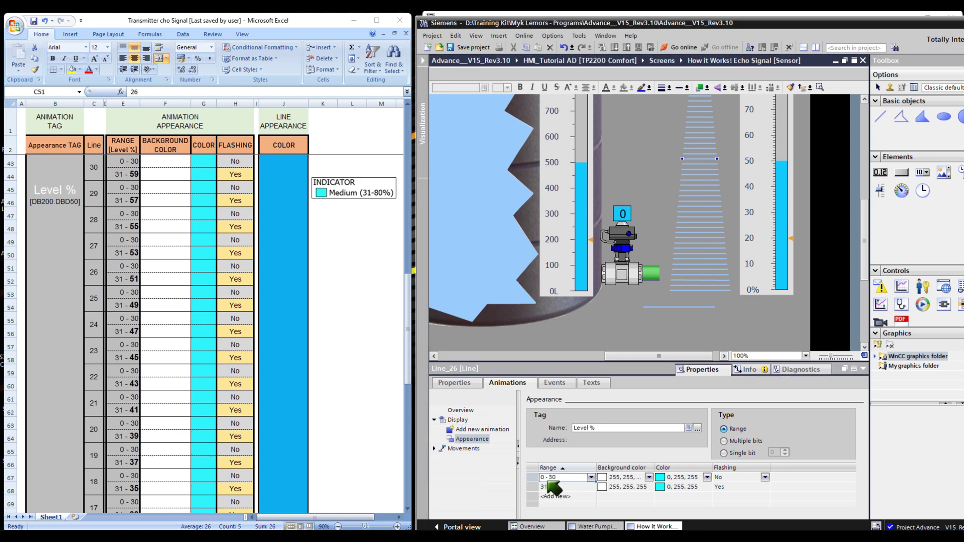
pyautogui.click(528, 478)
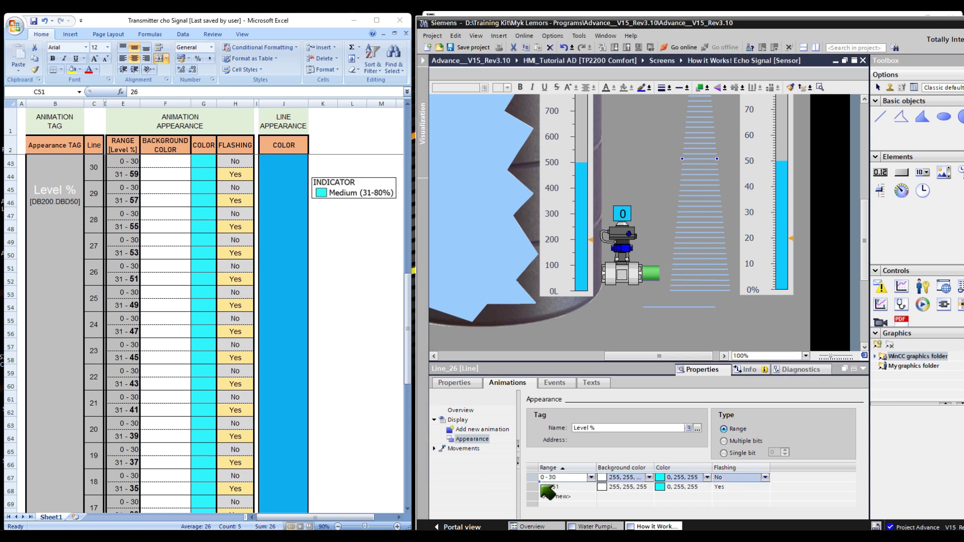
pyautogui.moveTo(235, 266); pyautogui.dragTo(137, 268)
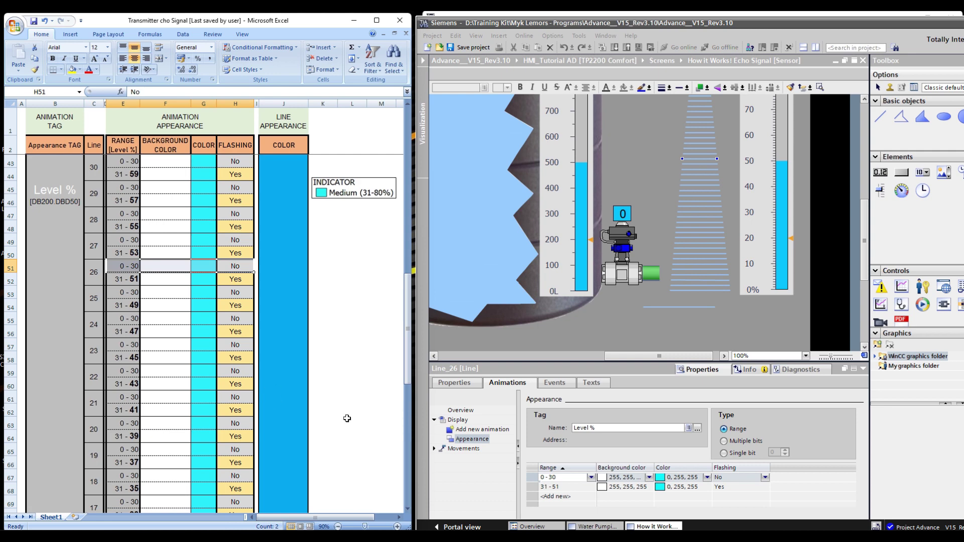
pyautogui.click(683, 479)
pyautogui.click(684, 478)
pyautogui.click(734, 479)
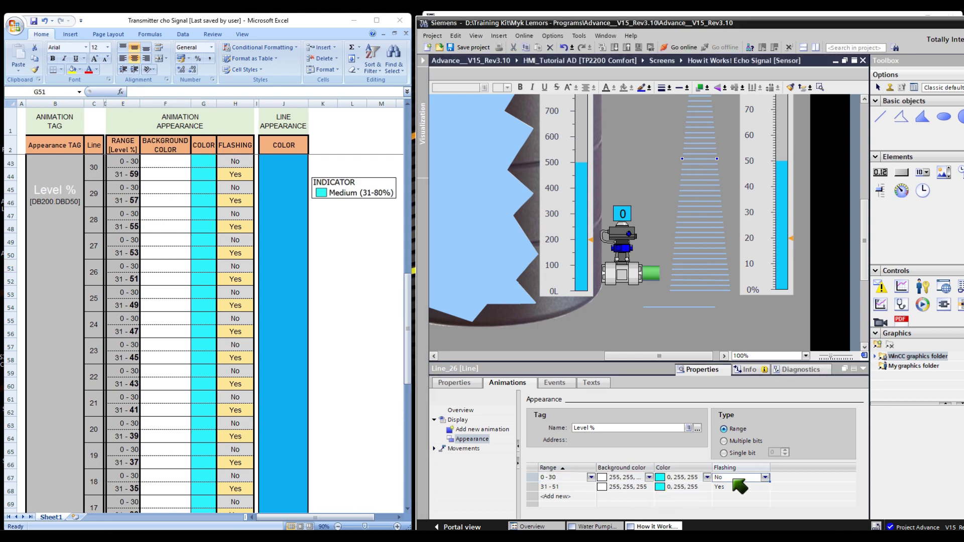
# Compare Line_26's 31 - 51 range, color and flashing settings and its static line color with the second Line 26 row in the sheet.
pyautogui.click(562, 487)
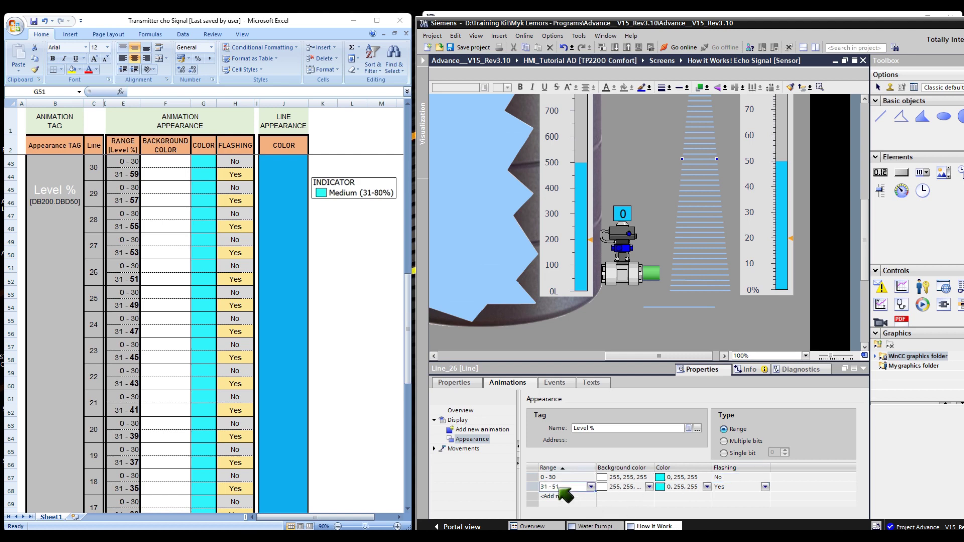
pyautogui.click(124, 279)
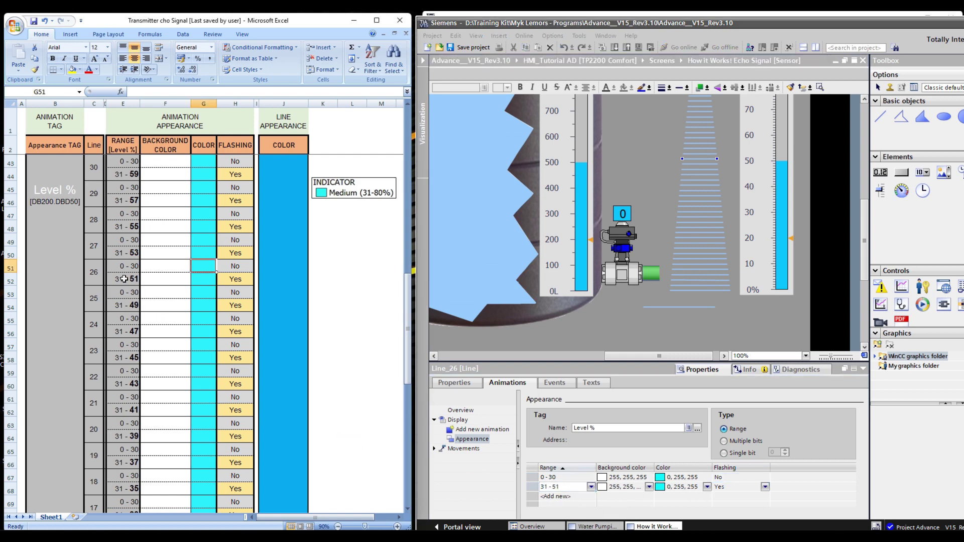
pyautogui.click(152, 279)
pyautogui.moveTo(195, 277); pyautogui.dragTo(203, 278)
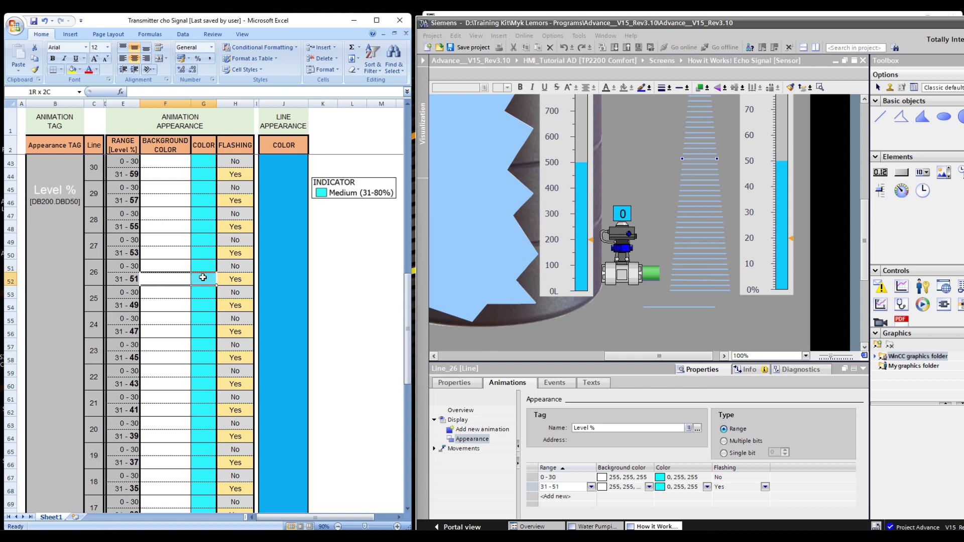
pyautogui.click(234, 279)
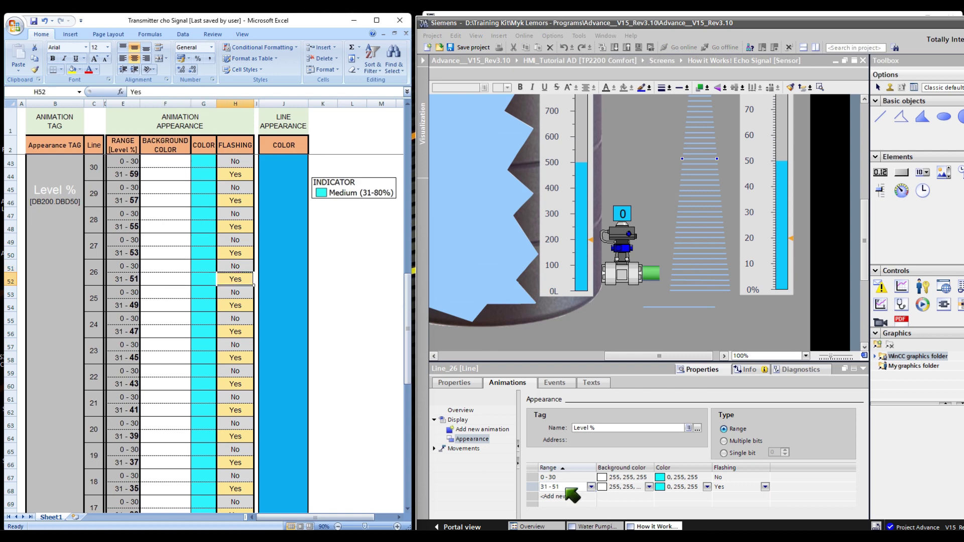
pyautogui.click(563, 493)
pyautogui.doubleClick(554, 488)
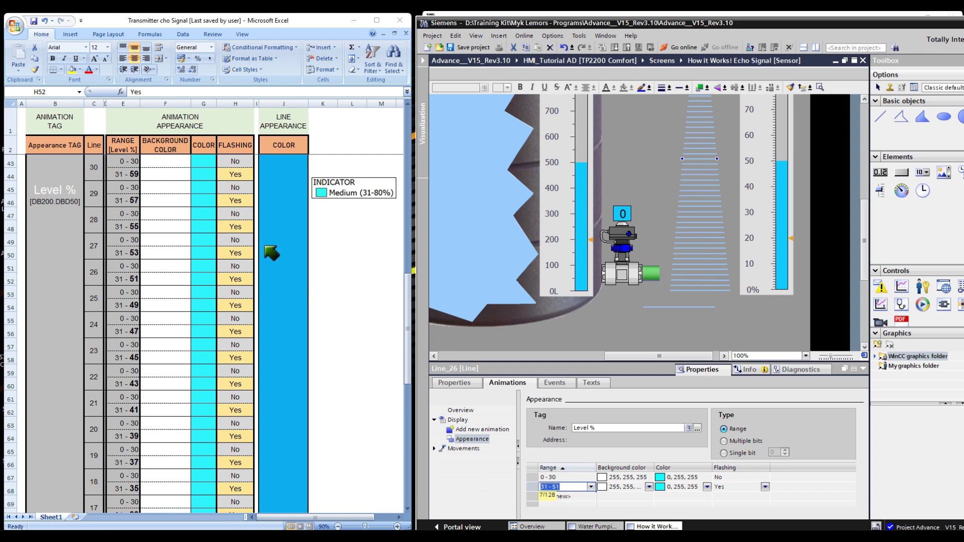
pyautogui.click(265, 275)
pyautogui.click(455, 383)
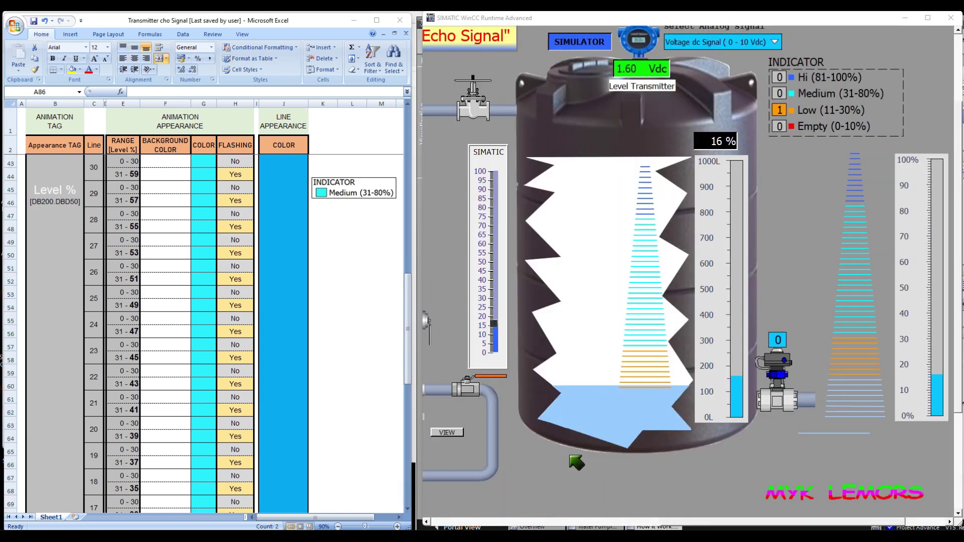
# In the WinCC Runtime simulation, raise the tank level to 48 %, mark the sheet's 31 - 49 row, and lower the level to 39 %.
pyautogui.moveTo(495, 324); pyautogui.dragTo(496, 266)
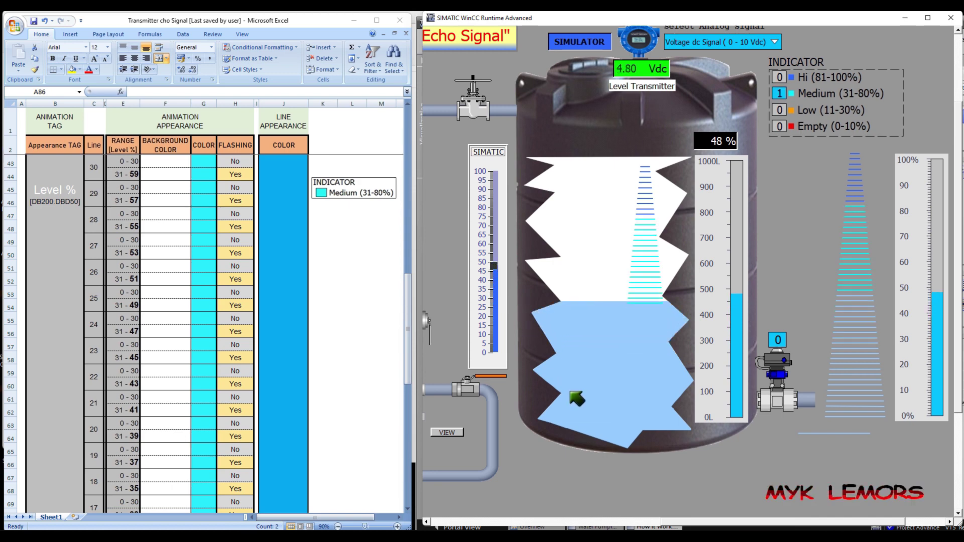
pyautogui.click(8, 304)
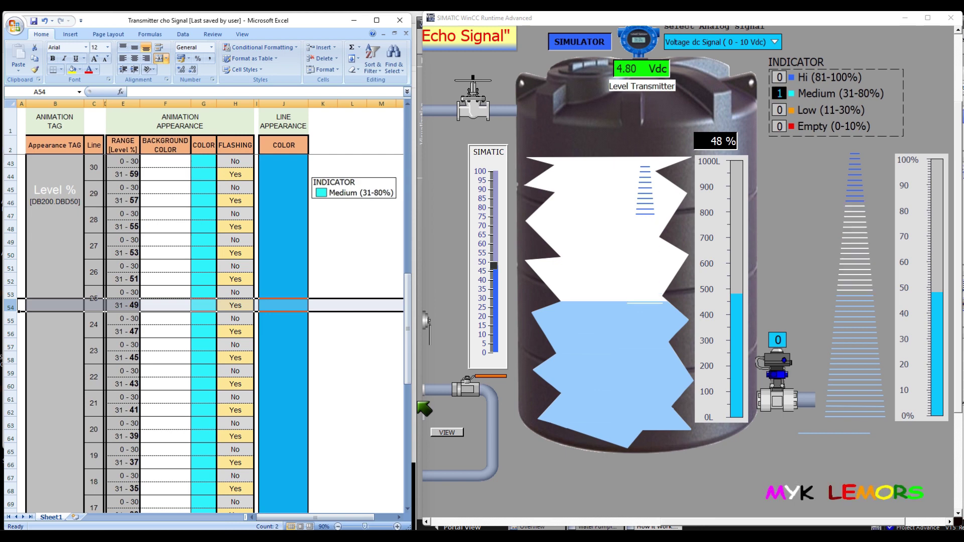
pyautogui.moveTo(496, 266); pyautogui.dragTo(495, 285)
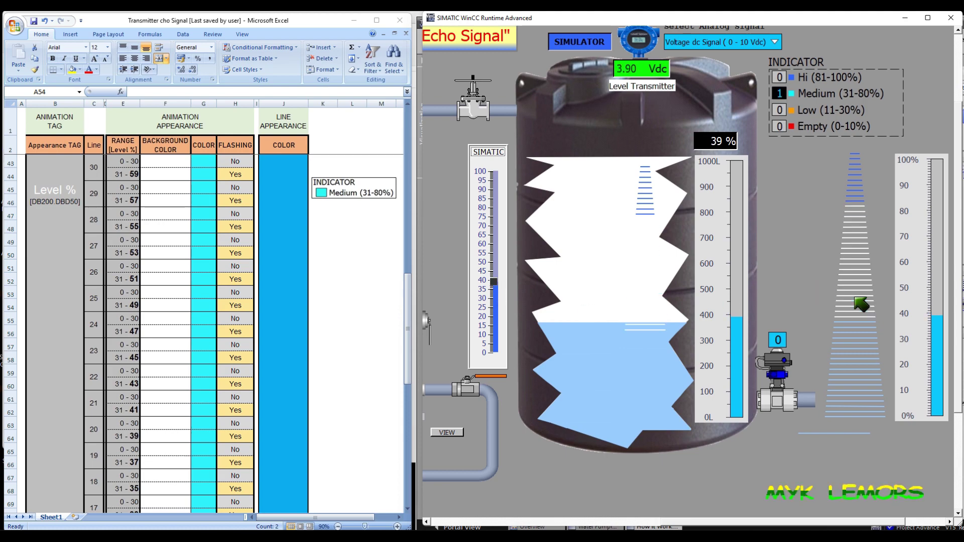